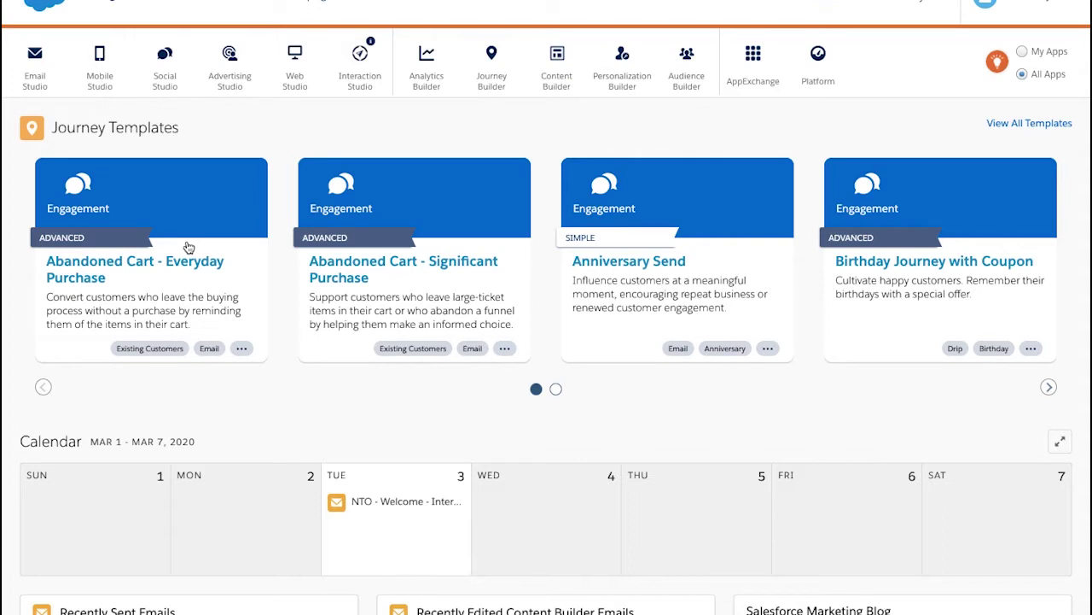
Step: Open Content Builder from the top navigation to list its 23 emails, images and forms
mouse_move(536, 80)
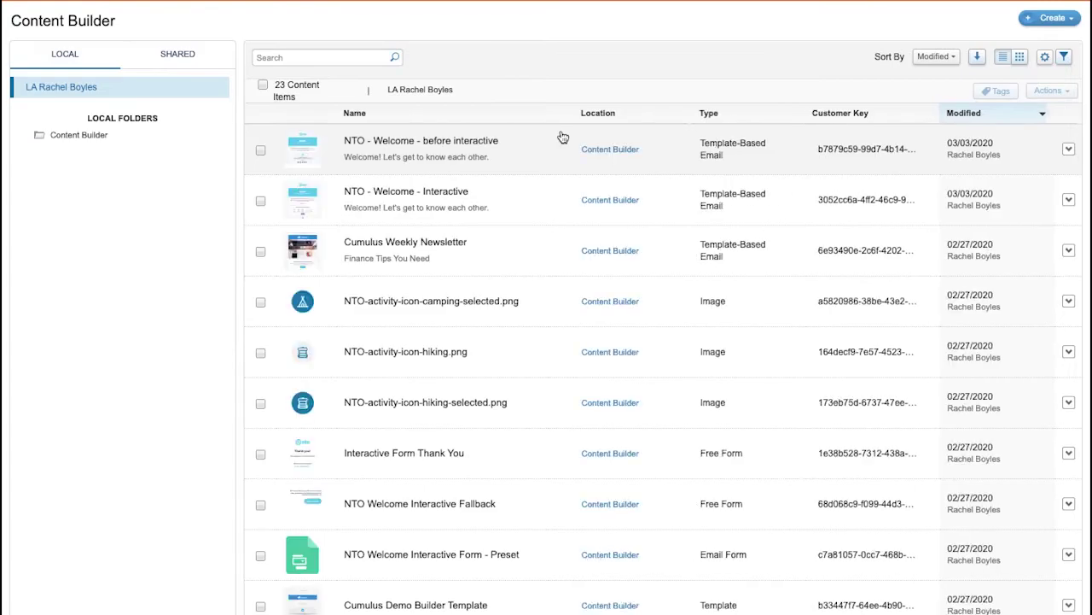
Step: Edit the NTO - Welcome - before interactive email and drop an Email Form block below the welcome text
left_click(1068, 150)
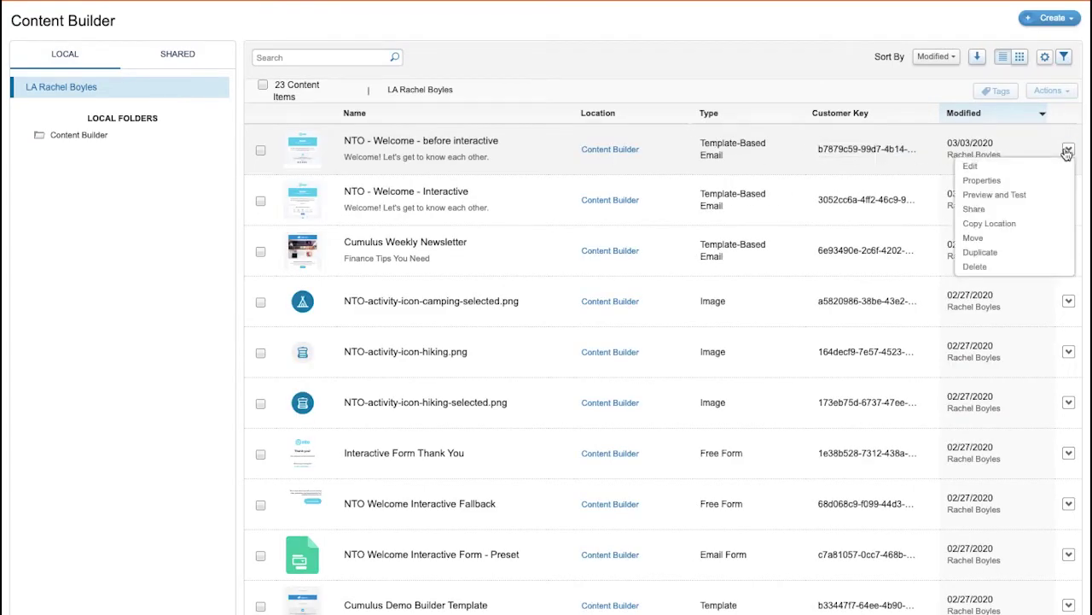
left_click(973, 163)
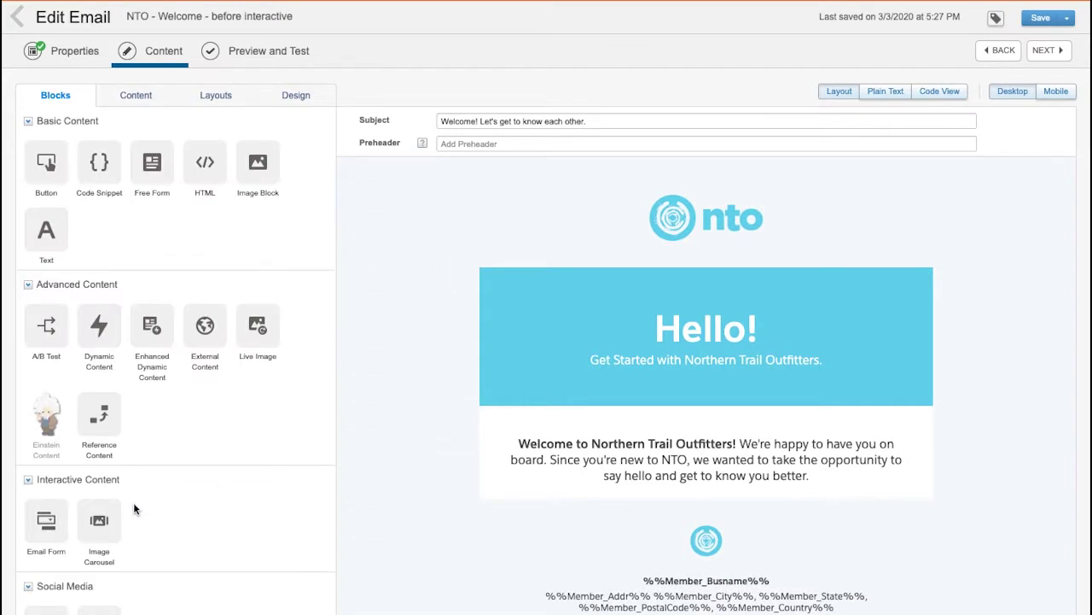
left_click_drag(46, 521, 525, 493)
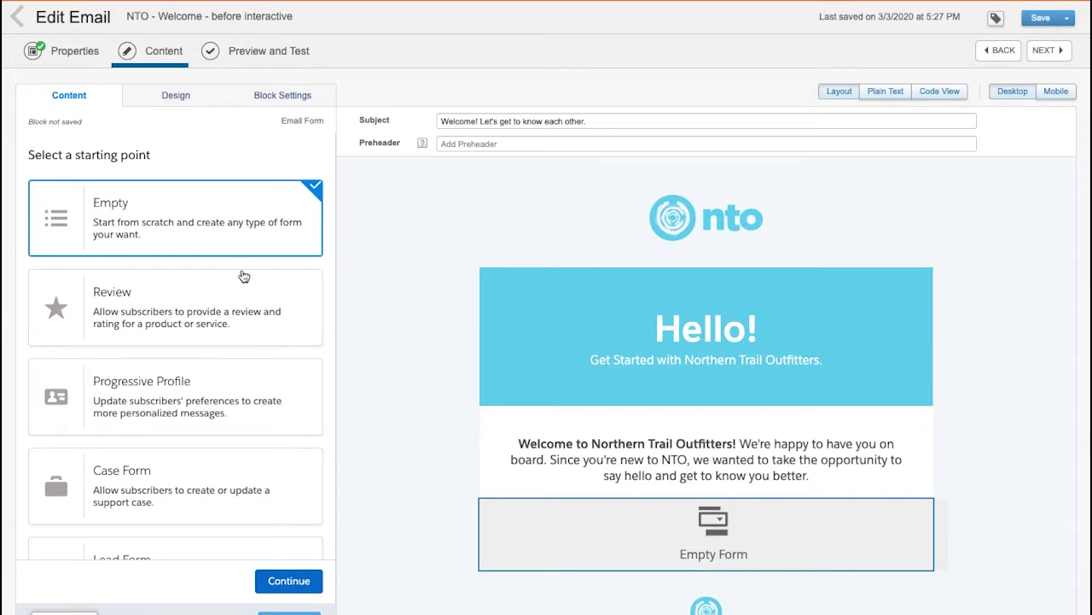
Step: Preview the Review, Progressive Profile and Case Form starting points, settling on Lead Form
left_click(253, 317)
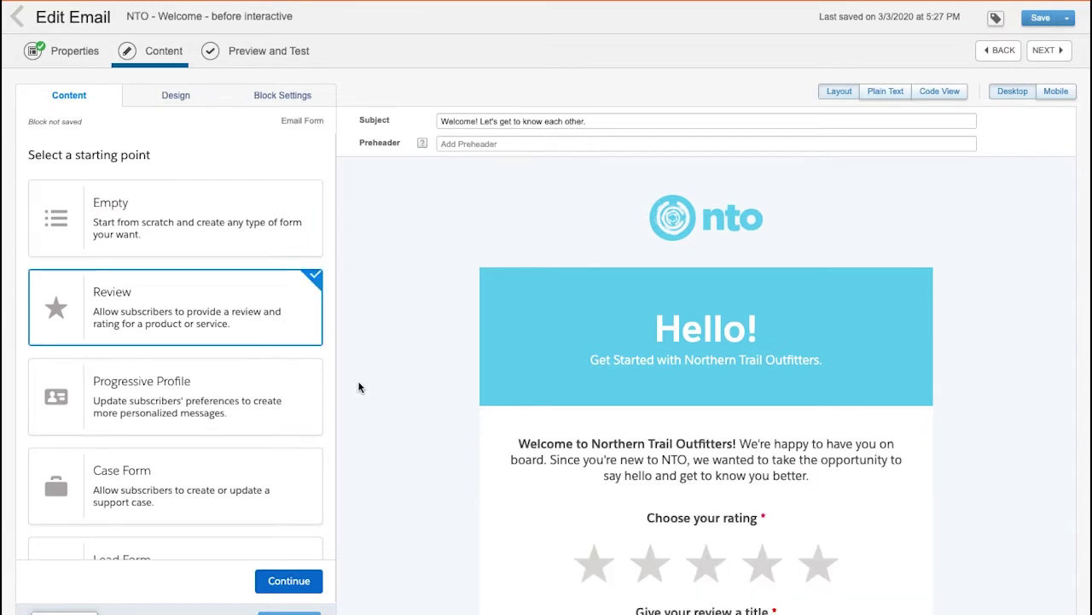
scroll(471, 475, "down", 2)
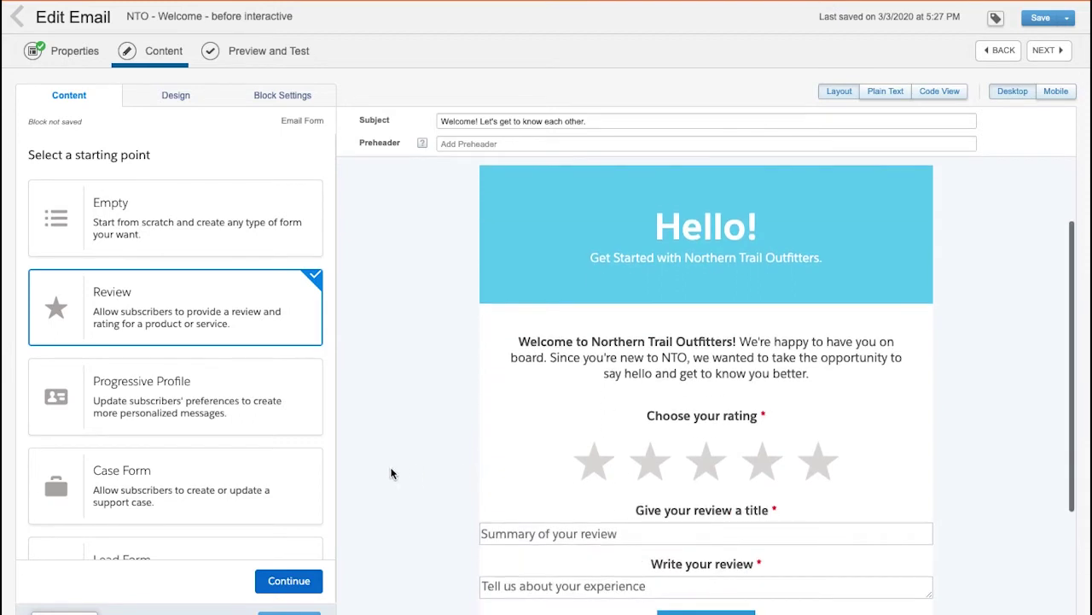
left_click(267, 426)
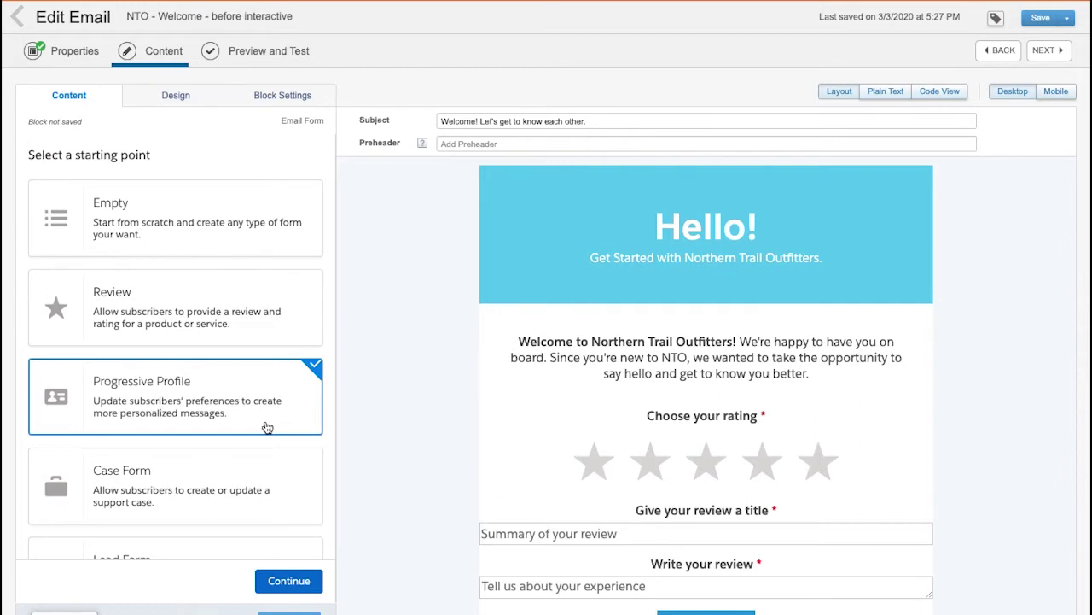
left_click(266, 495)
scroll(266, 495, "down", 1)
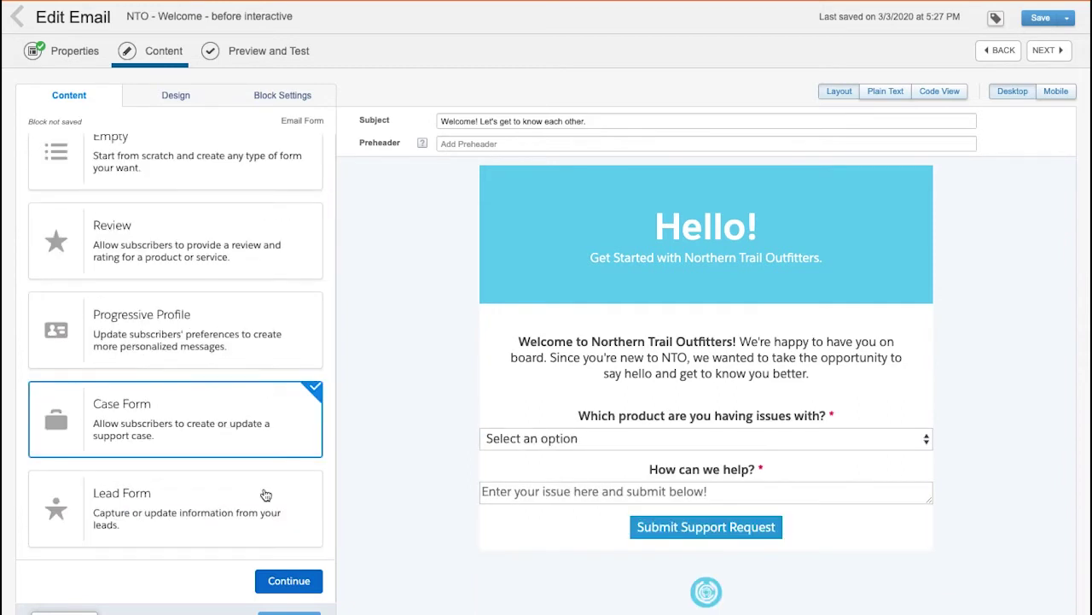
left_click(237, 496)
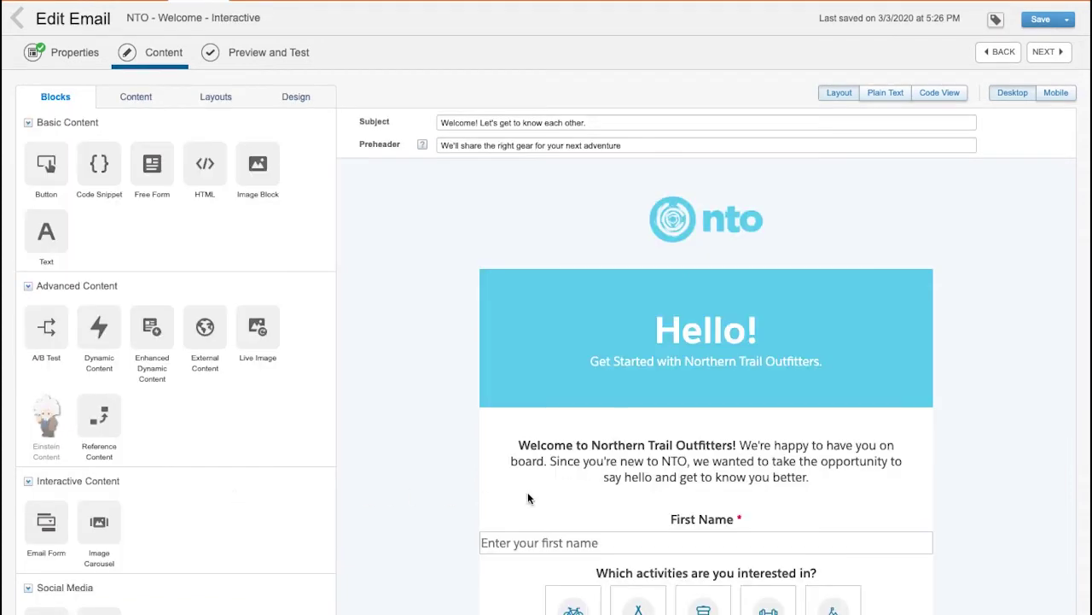
Step: Open the Email Form settings and keep capturing responses in the existing NTO Welcome Interactive data extension
scroll(597, 504, "down", 3)
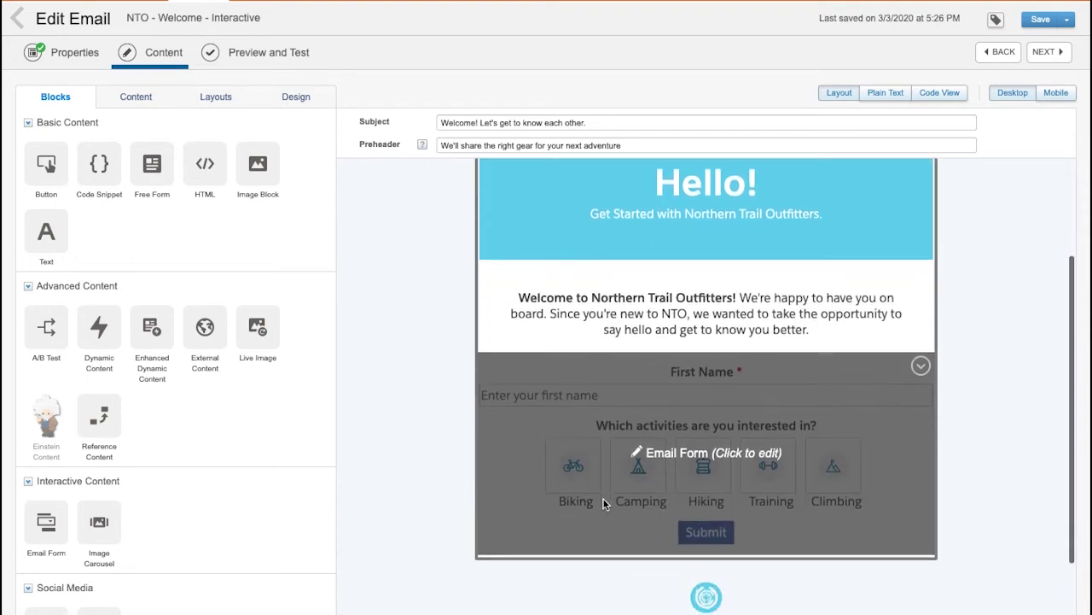
left_click(602, 504)
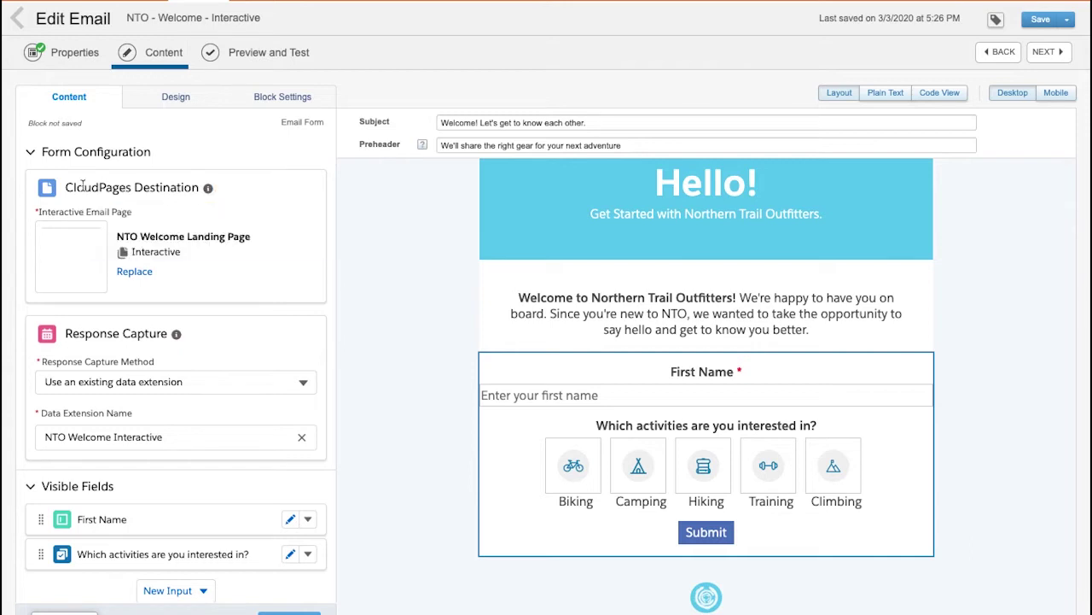
mouse_move(209, 193)
scroll(205, 381, "down", 3)
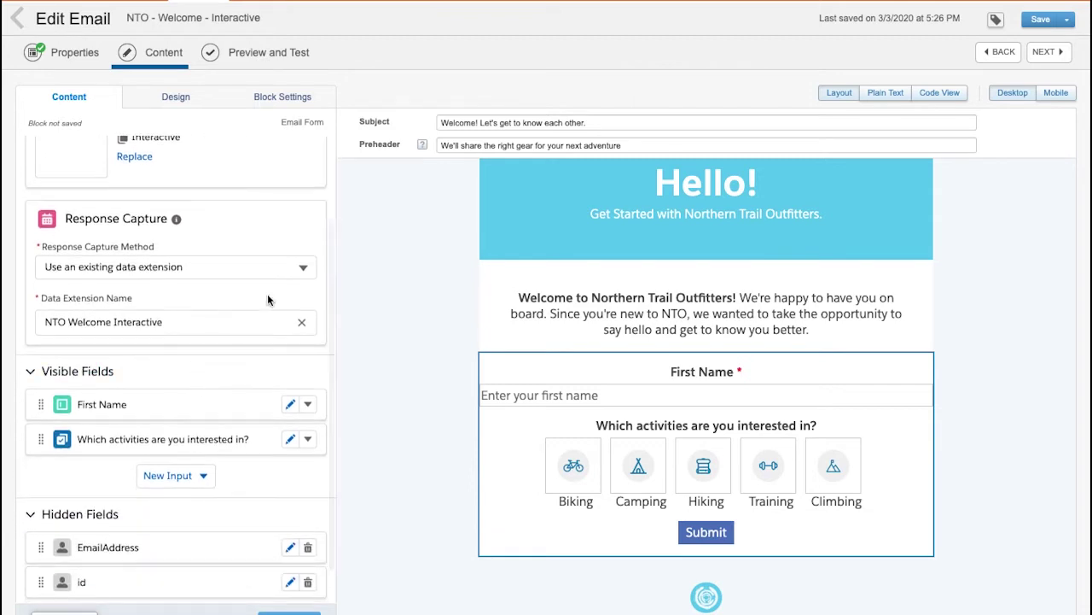
left_click(283, 268)
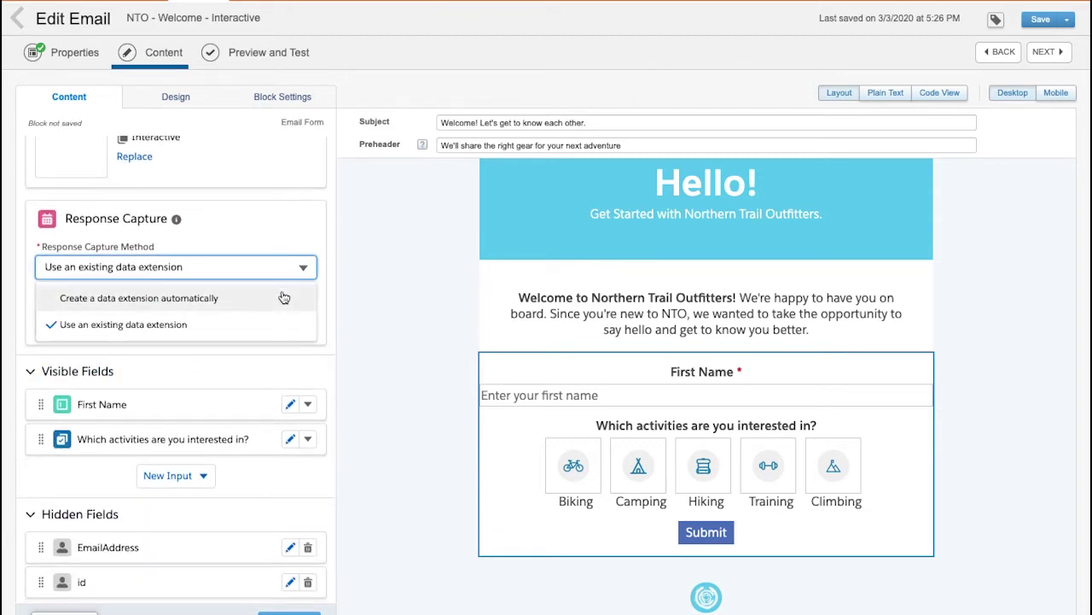
left_click(286, 237)
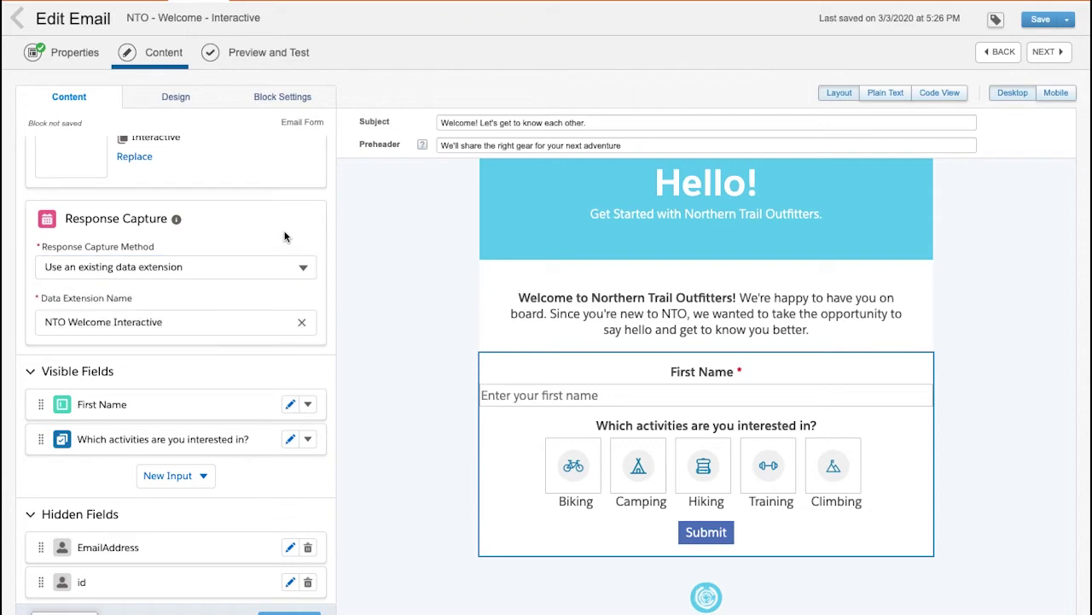
scroll(253, 376, "down", 1)
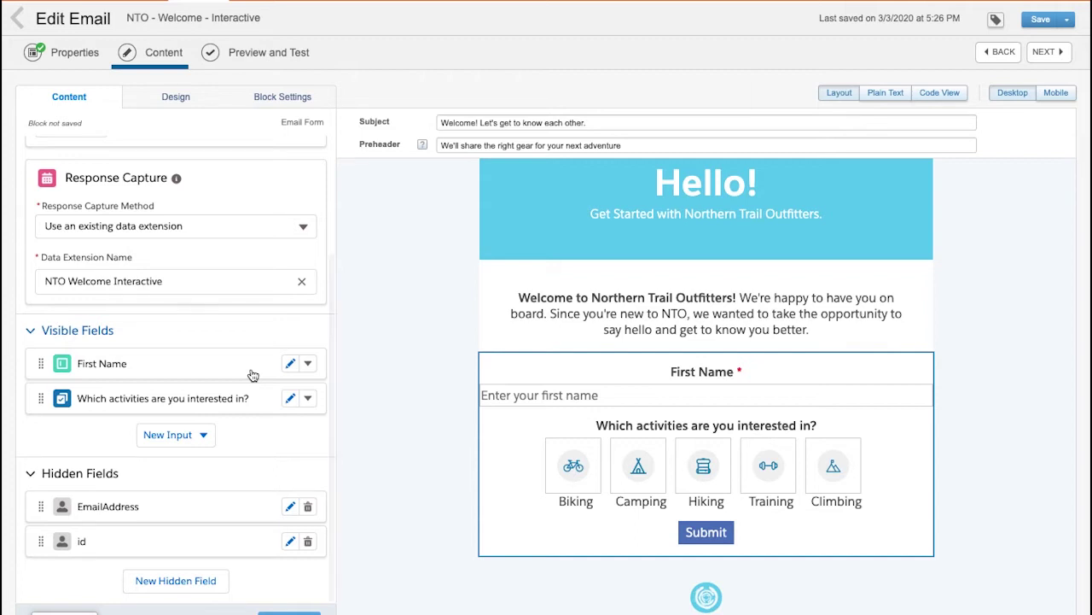
Step: Add a checkbox question labelled 'What are you shopping for?'
left_click(204, 436)
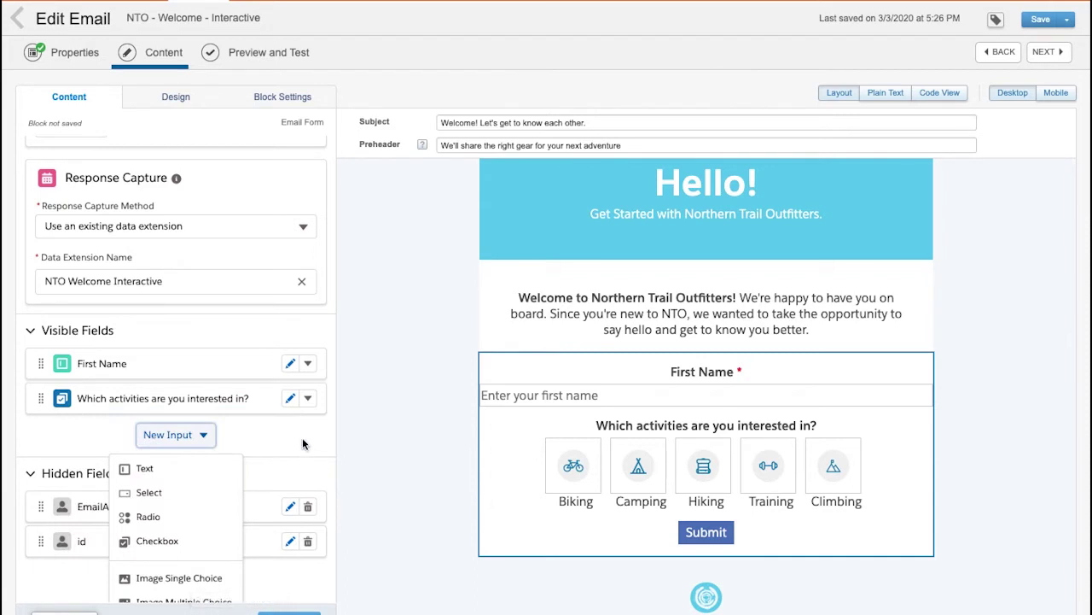
left_click(191, 543)
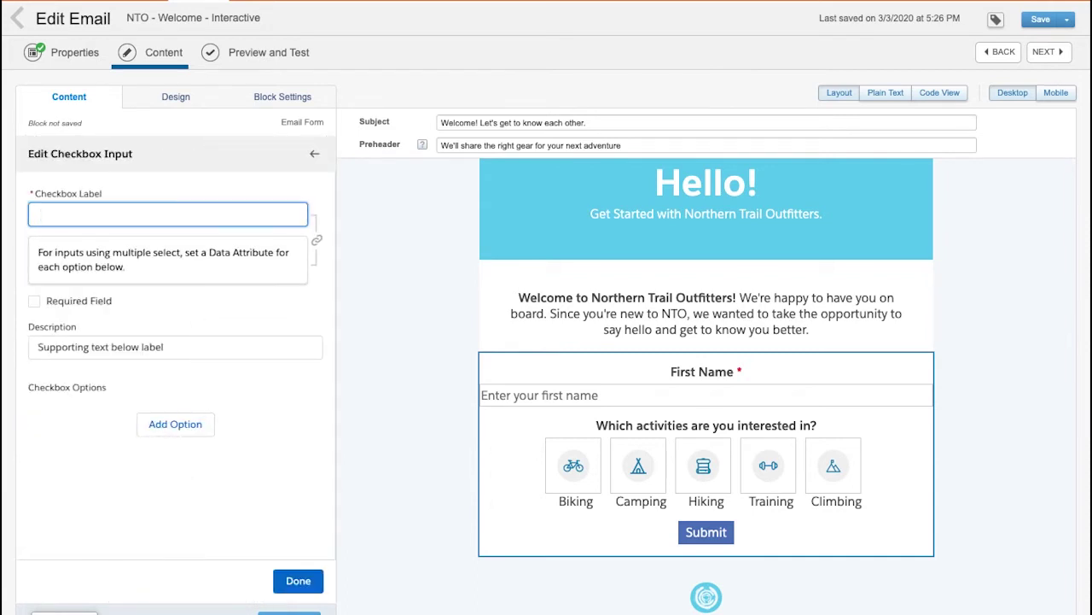
type("What are you")
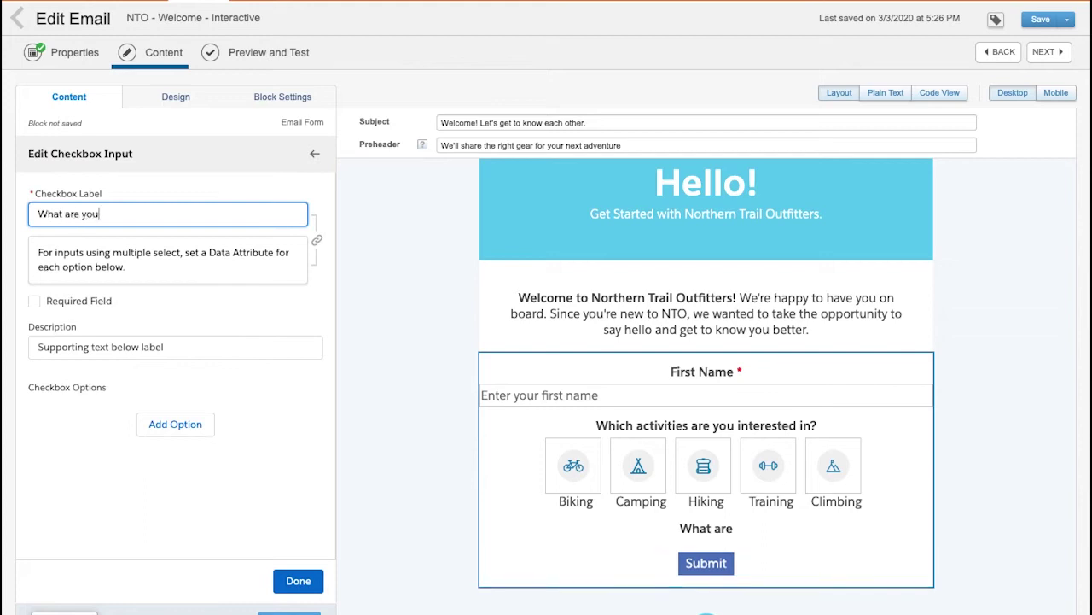
type(" shopping f")
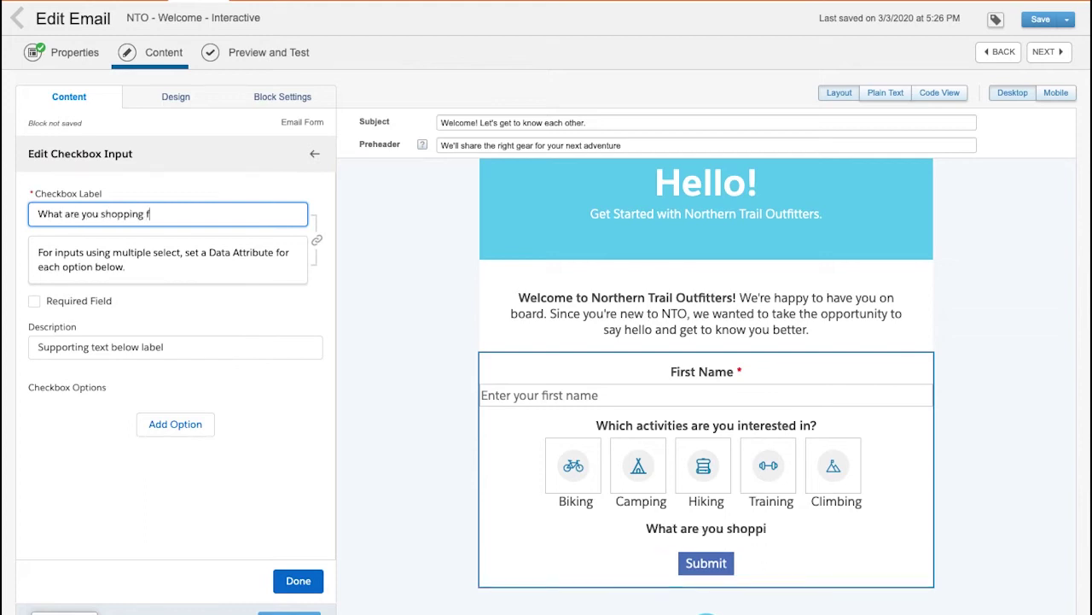
type("or?")
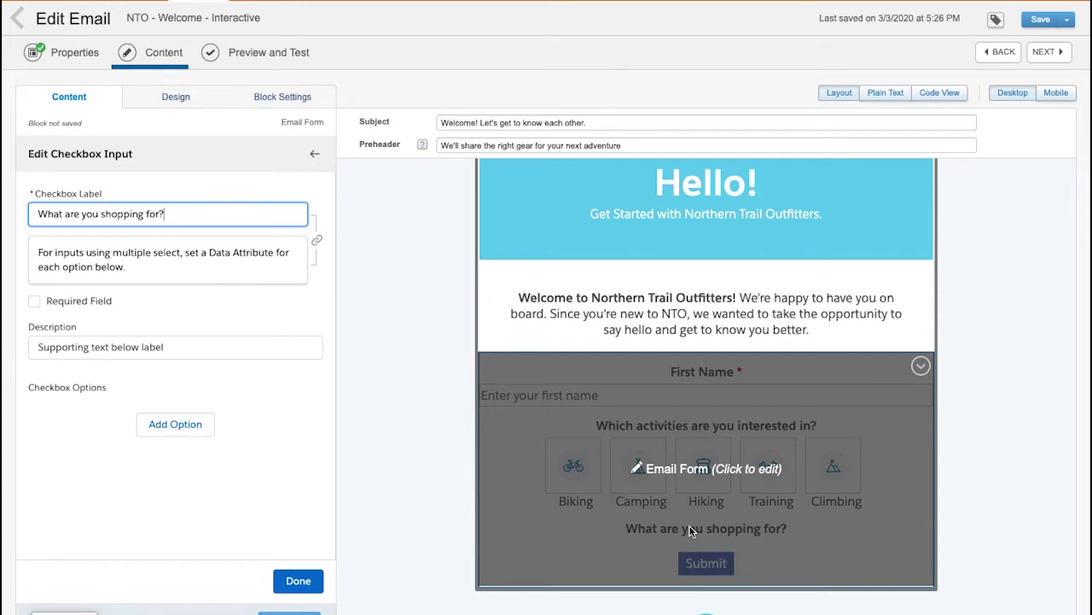
Step: Add a Gear checkbox option linked to the Category_Gear attribute
left_click(179, 424)
type("Gear")
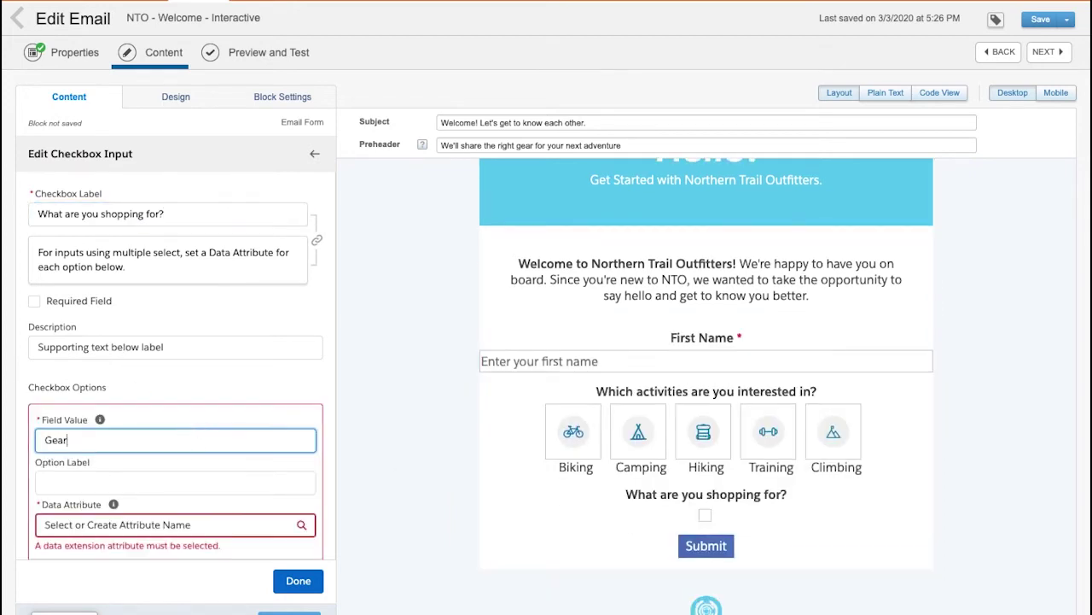
key("Tab")
type("Gear")
left_click(194, 518)
scroll(194, 444, "down", 4)
left_click(195, 439)
left_click(293, 495)
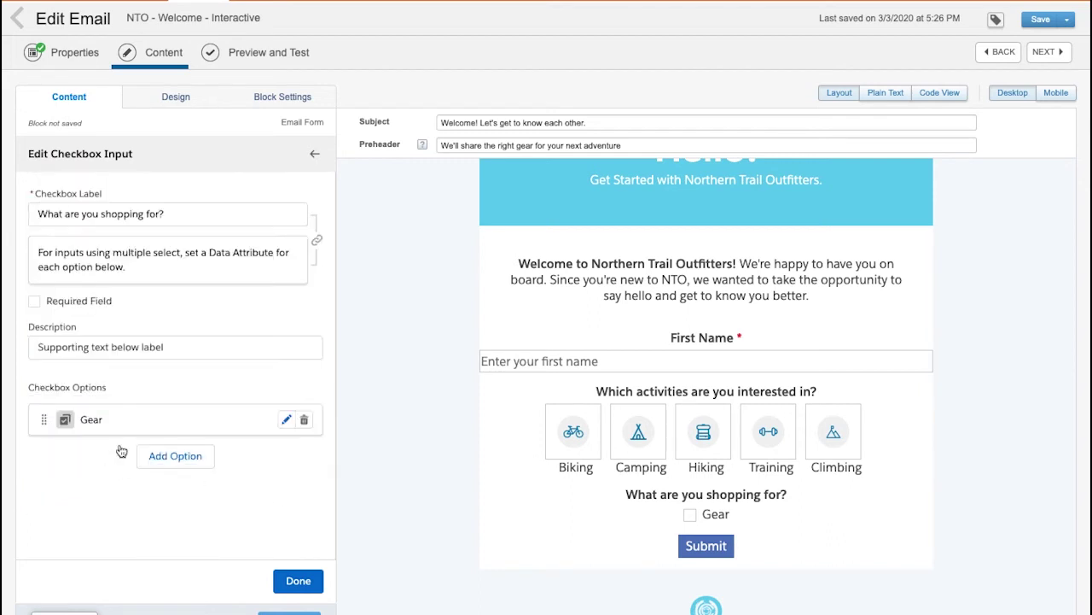
Step: Add a Womens checkbox option linked to the Category_Womens attribute
left_click(149, 454)
type("Womens")
key("Tab")
type("Women")
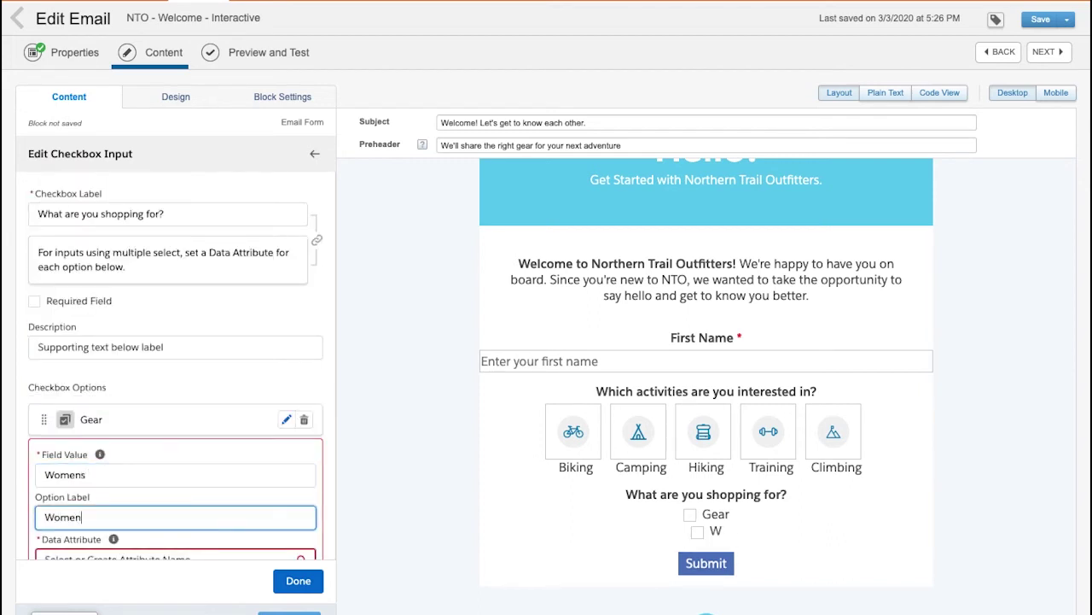
type("s")
scroll(165, 464, "down", 2)
left_click(167, 489)
scroll(171, 422, "down", 3)
left_click(156, 415)
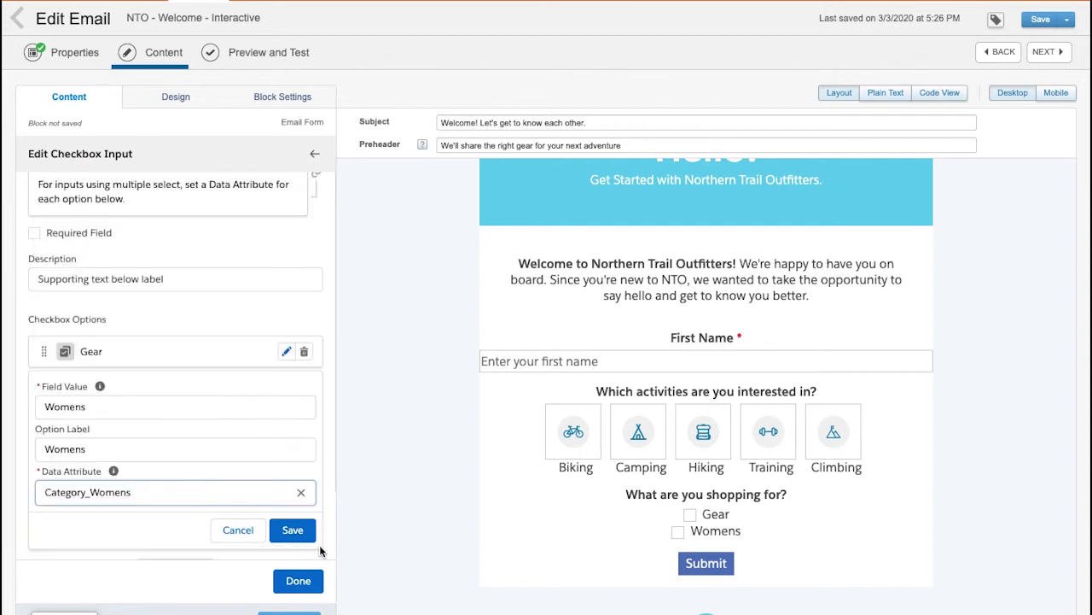
left_click(290, 529)
Step: Add a Mens checkbox option linked to Category_Mens and finish the question
left_click(174, 489)
type("Mens")
key("Tab")
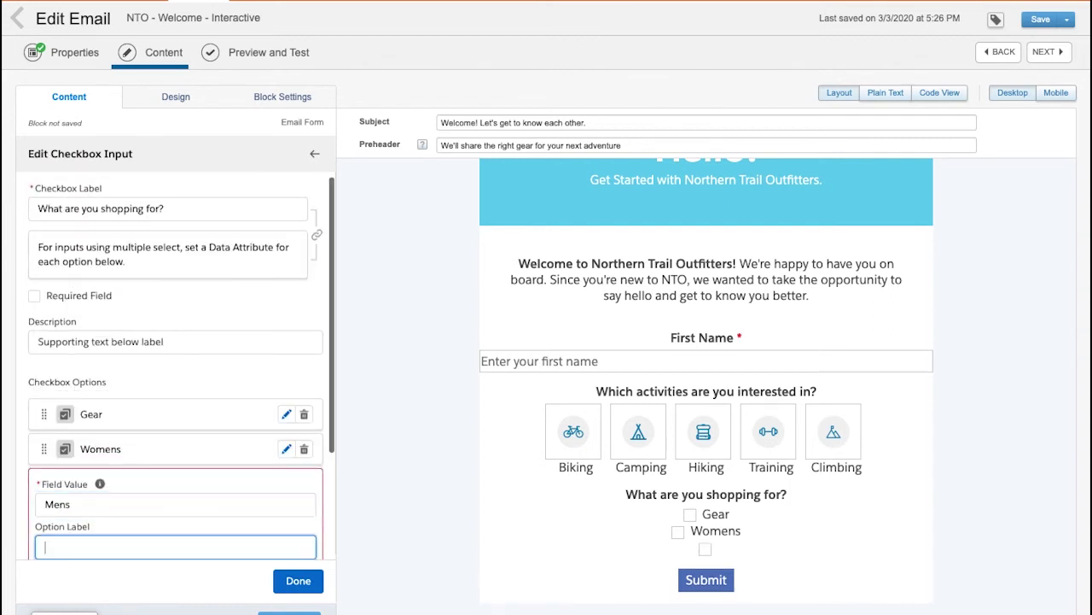
type("Mens")
scroll(141, 563, "down", 1)
left_click(182, 544)
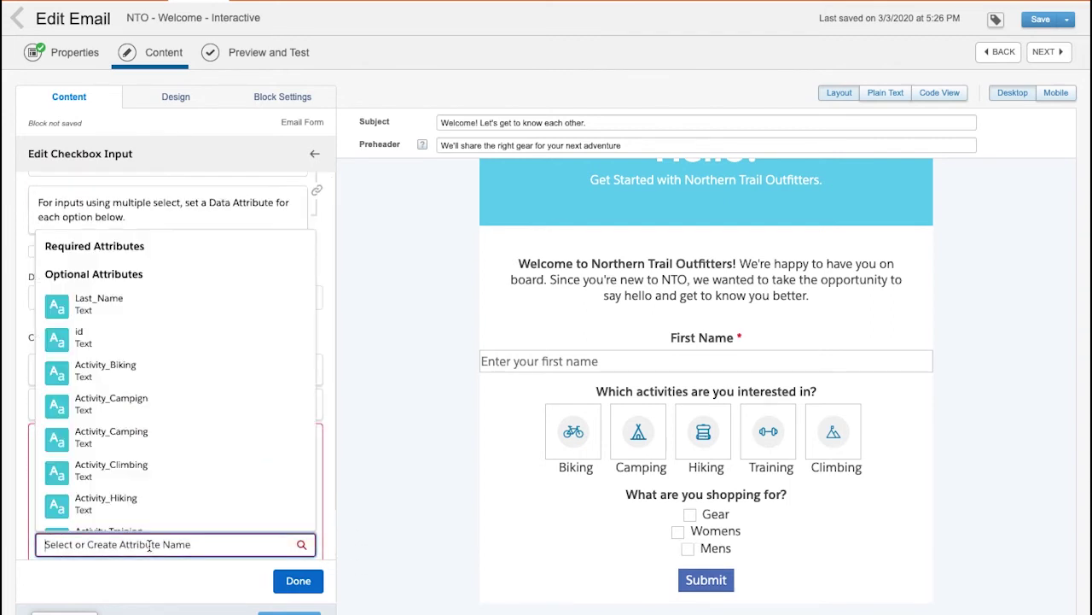
scroll(171, 410, "down", 2)
left_click(103, 476)
scroll(325, 569, "down", 1)
left_click(293, 497)
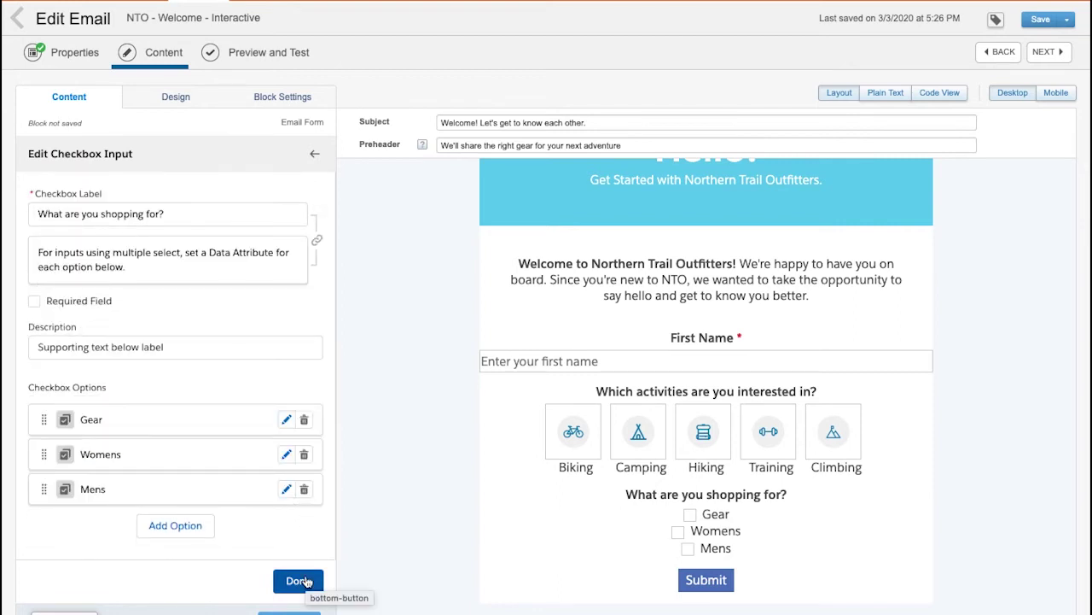
left_click(299, 580)
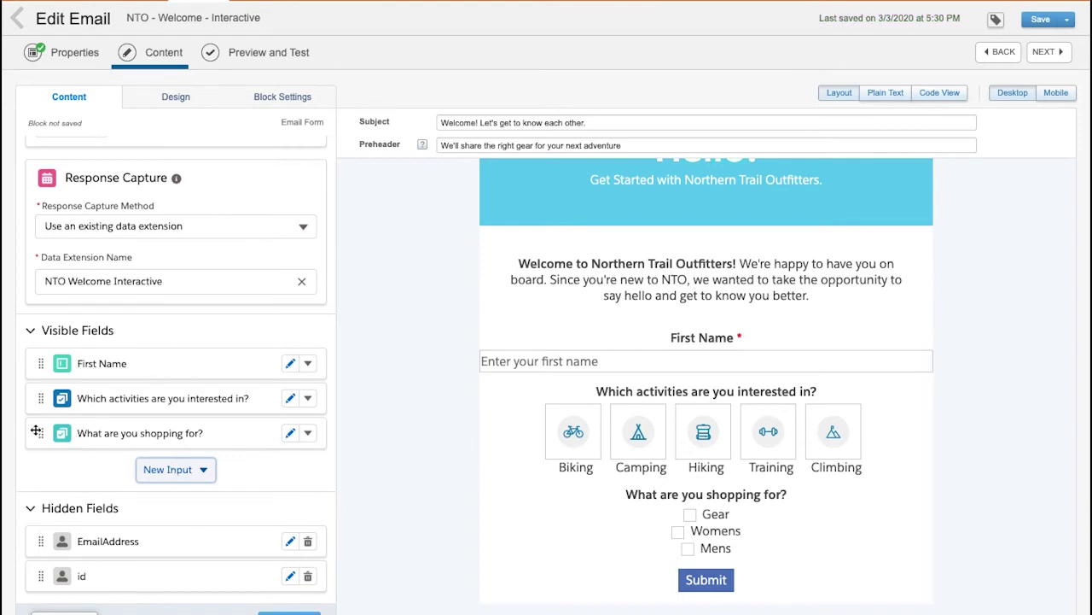
Step: Move the shopping question above the activities question and show the form's Design settings
left_click_drag(35, 431, 37, 397)
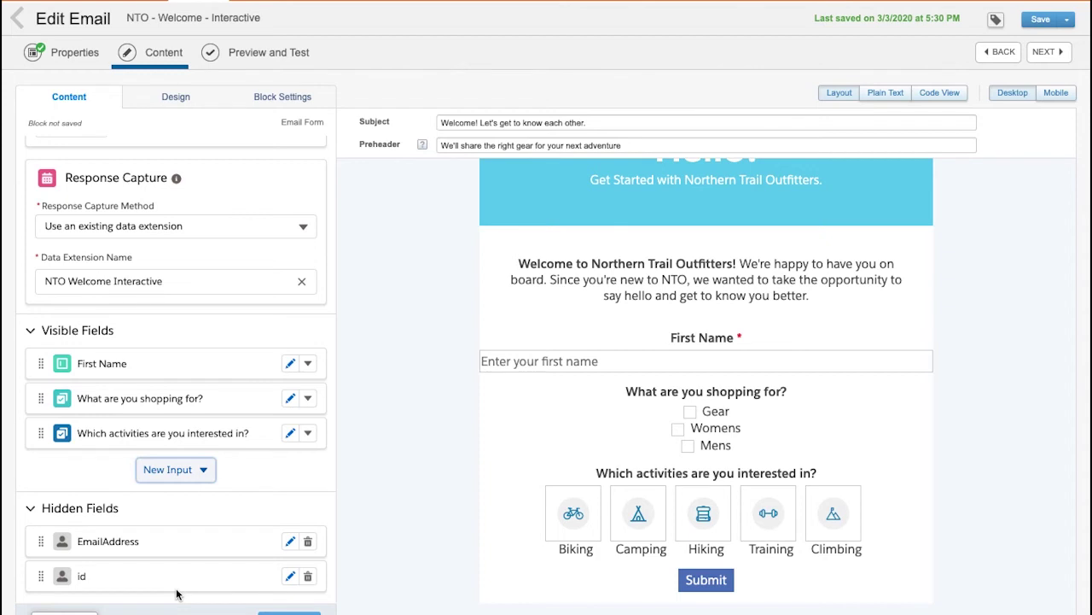
left_click(193, 101)
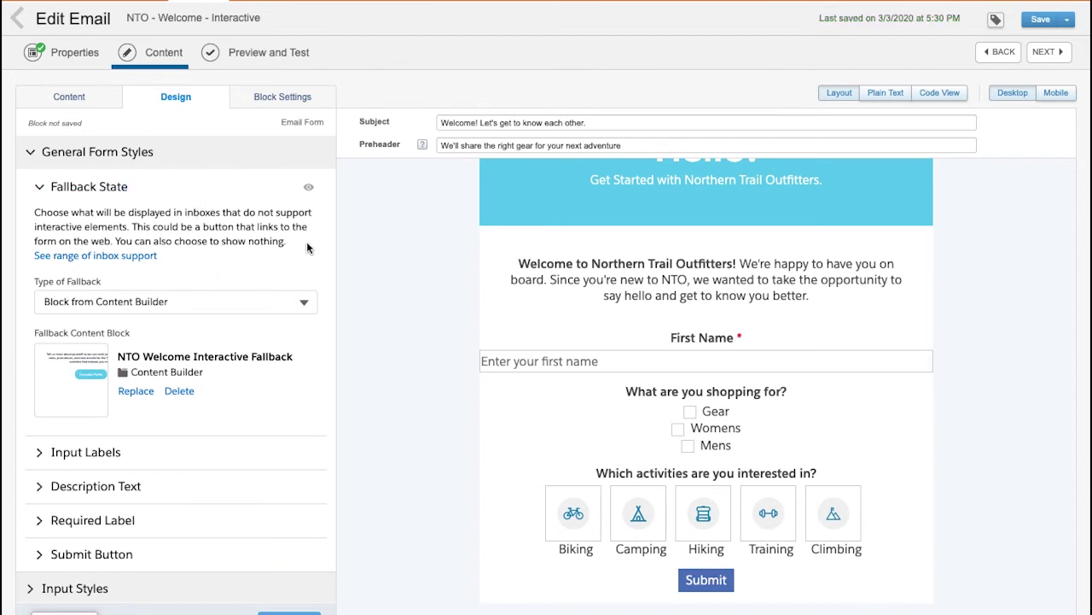
Step: Preview the fallback state, then keep the form's input labels bold
left_click(309, 187)
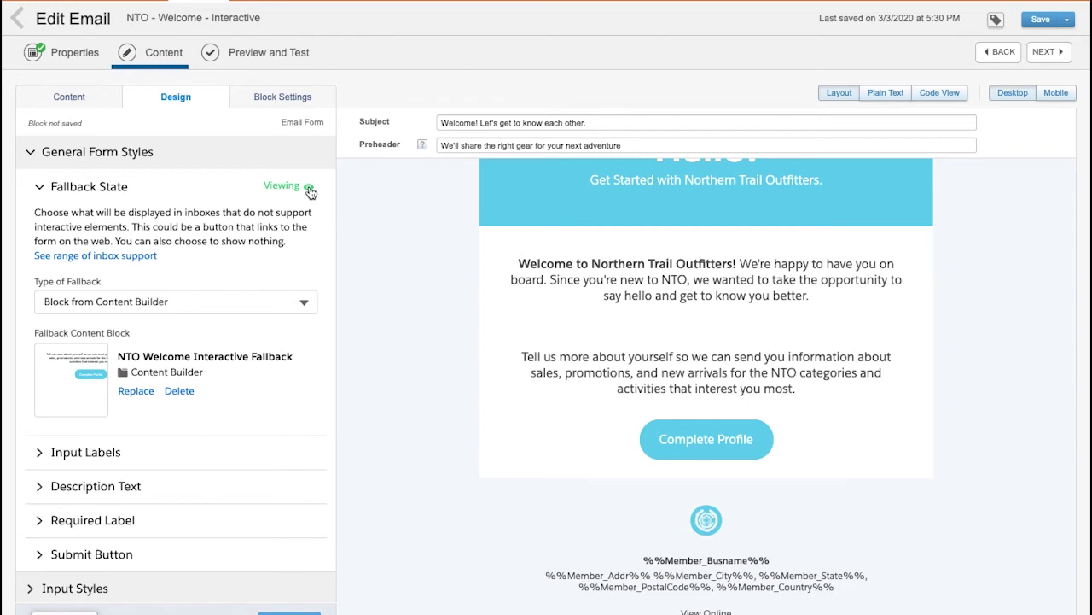
left_click(309, 189)
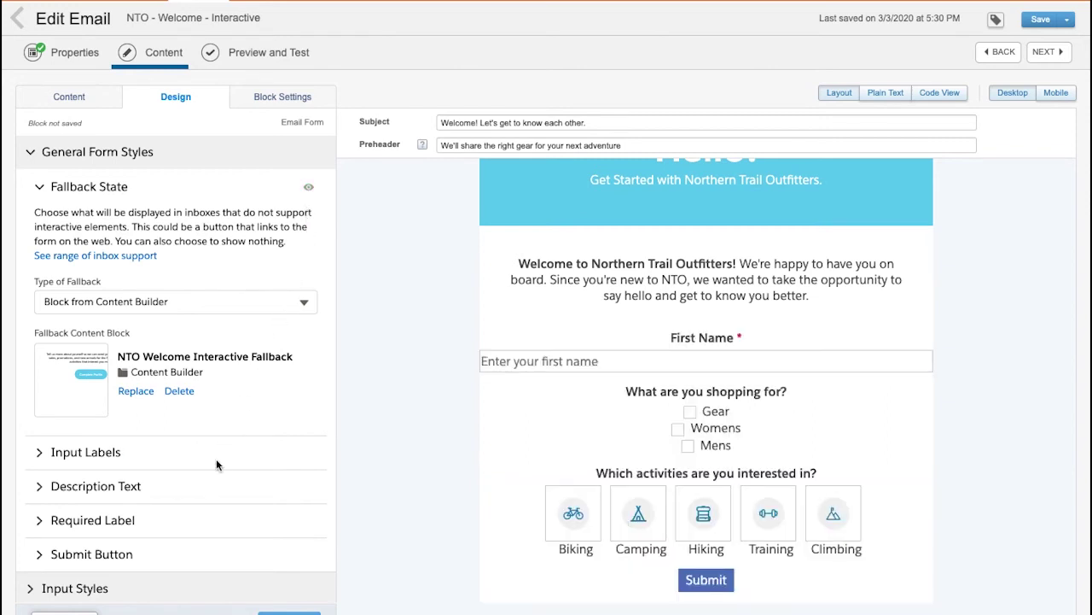
scroll(216, 464, "down", 1)
left_click(174, 405)
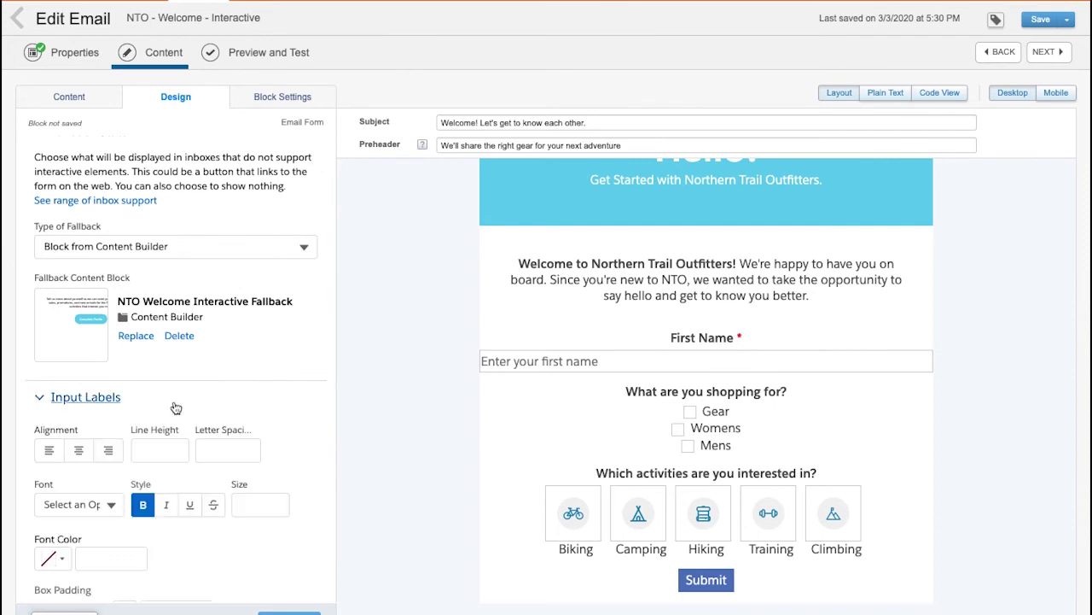
left_click(144, 504)
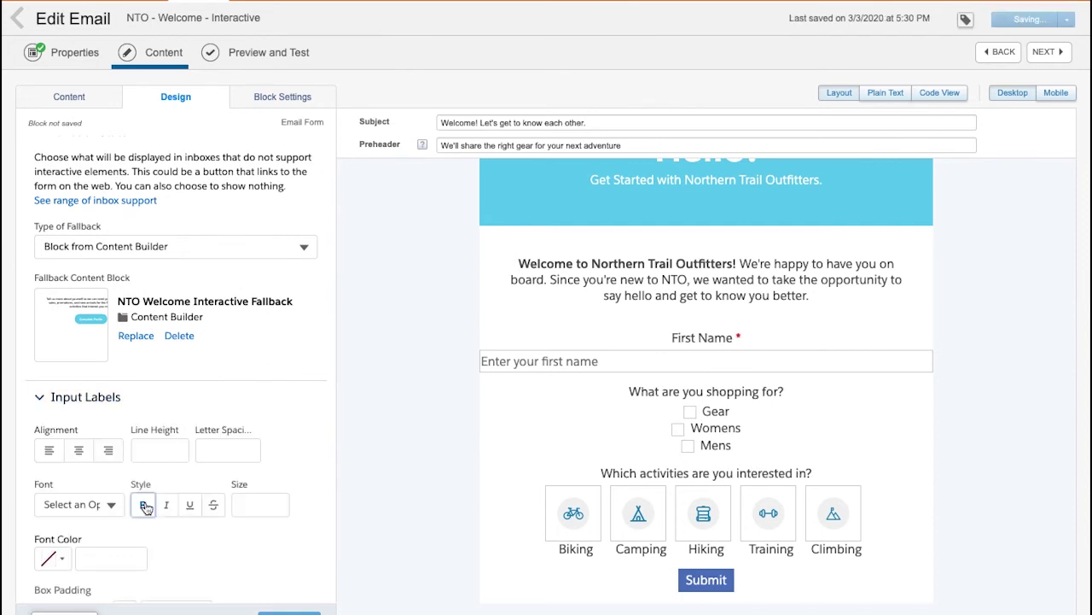
left_click(144, 505)
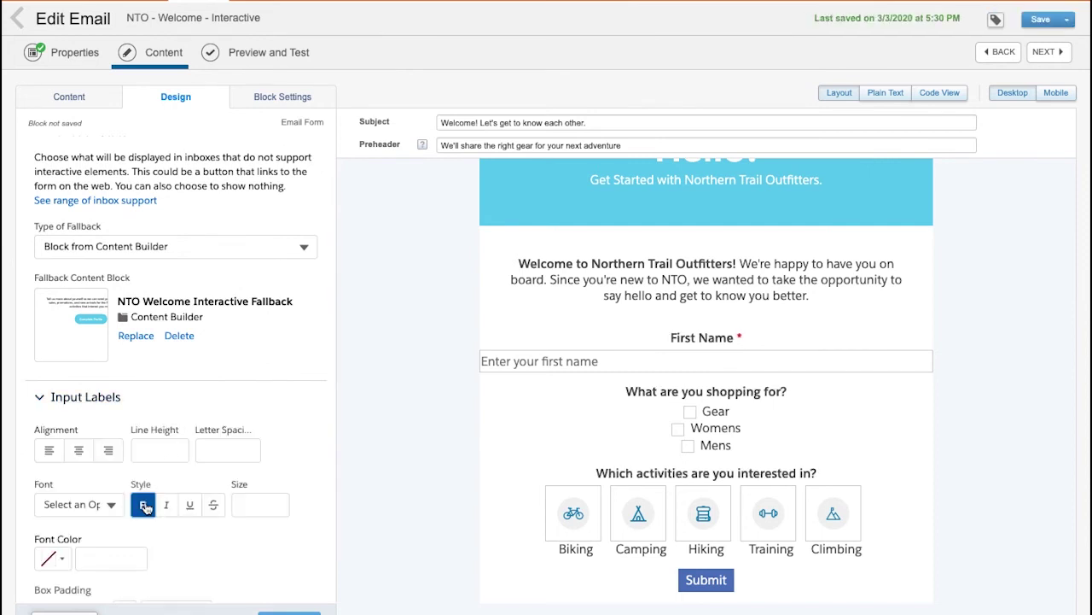
Step: Give the Submit button a dark navy background
scroll(146, 506, "down", 5)
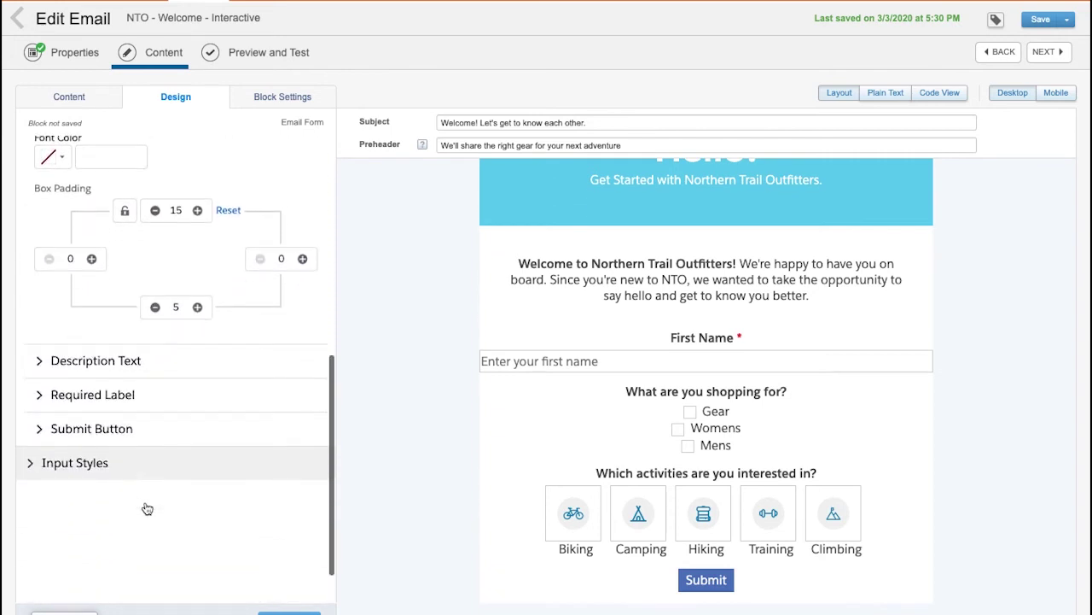
left_click(144, 435)
scroll(34, 512, "down", 3)
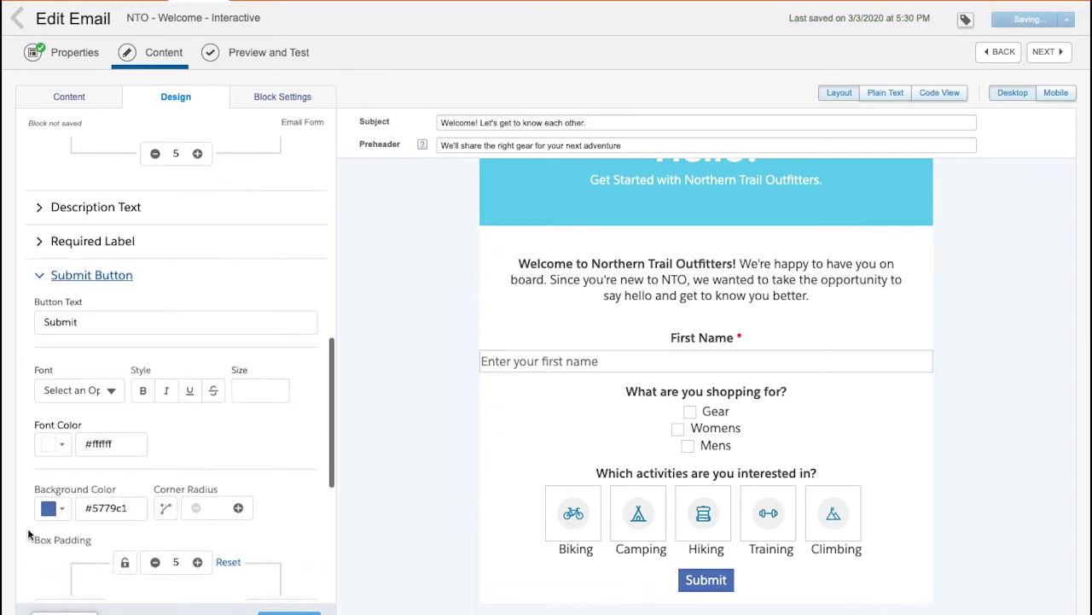
left_click(47, 509)
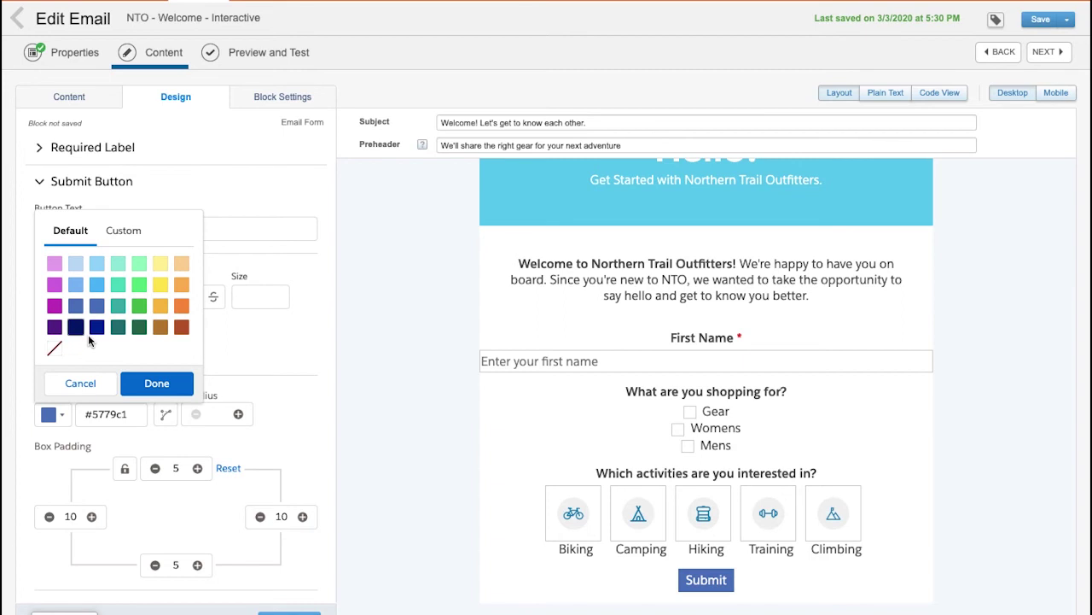
left_click(157, 383)
Step: Set the image choice Space Between to 3 and finish editing the form block
scroll(77, 416, "down", 5)
left_click(89, 437)
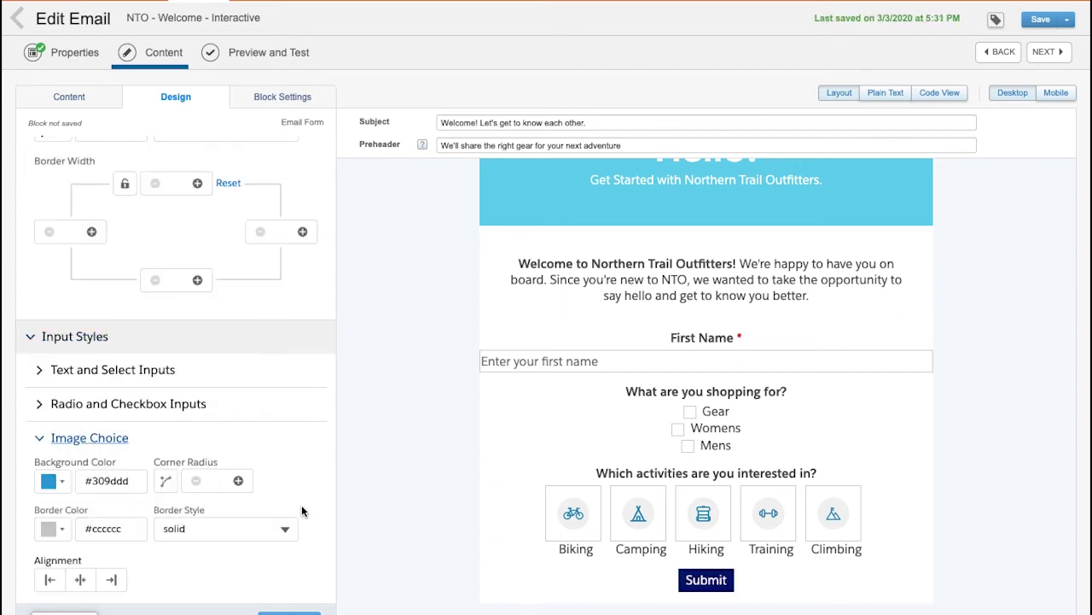
scroll(301, 510, "down", 3)
left_click(299, 469)
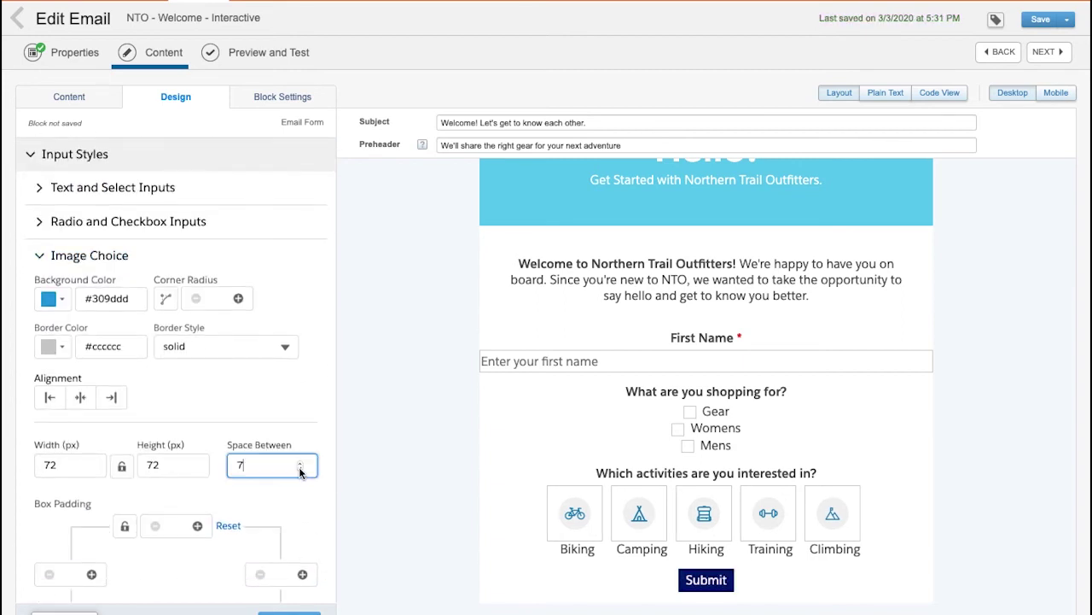
left_click(300, 469)
left_click(300, 469)
left_click(300, 470)
left_click(299, 469)
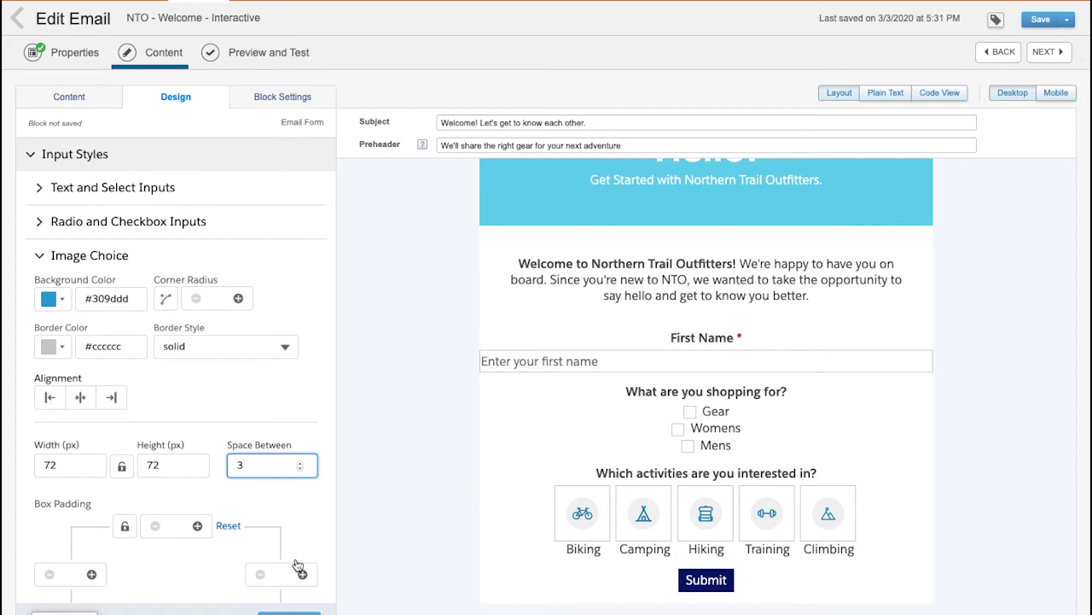
left_click(289, 613)
Step: In Preview and Test, tick Gear and Womens and pick the Camping and Hiking tiles
left_click(281, 54)
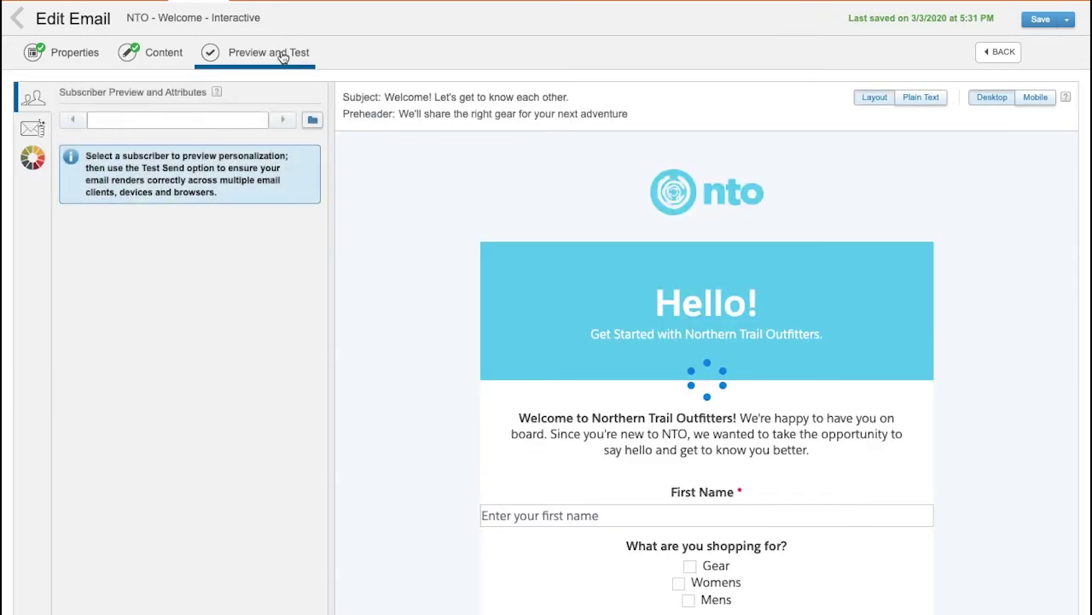
left_click(668, 517)
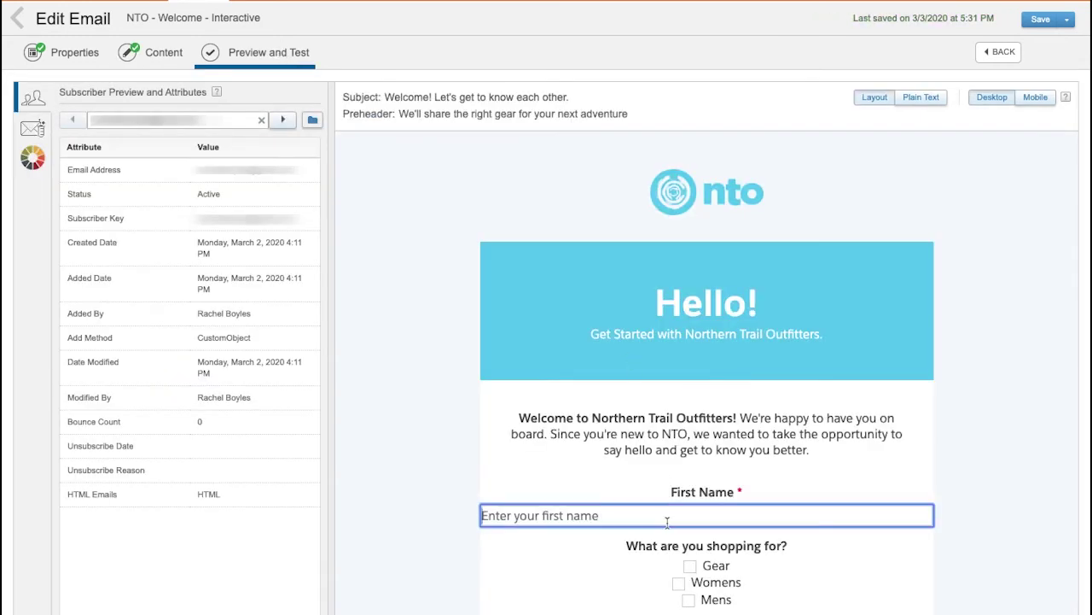
scroll(667, 521, "down", 3)
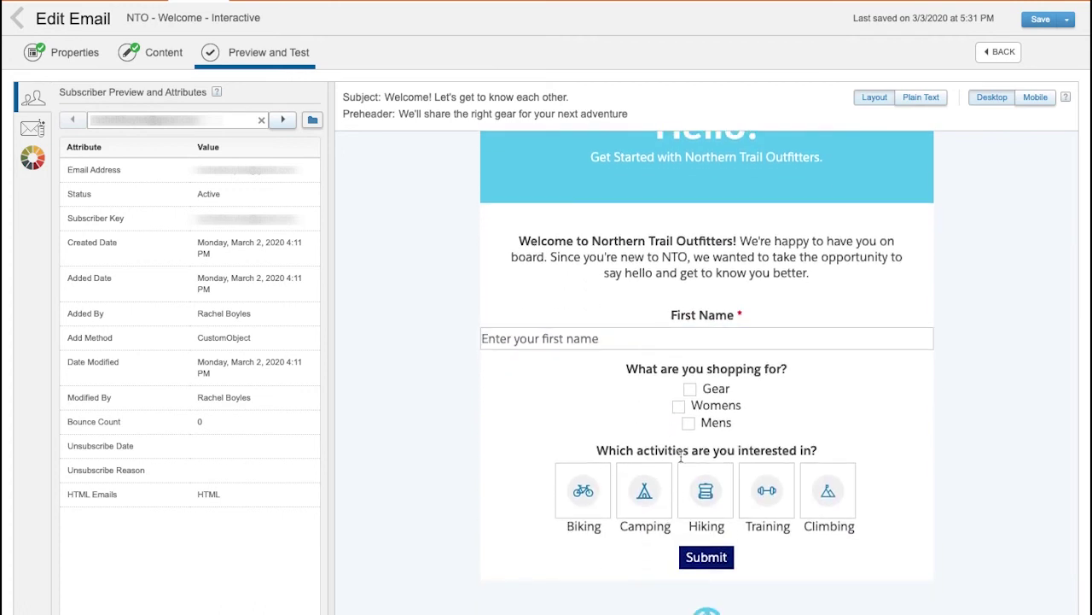
left_click(689, 388)
left_click(679, 406)
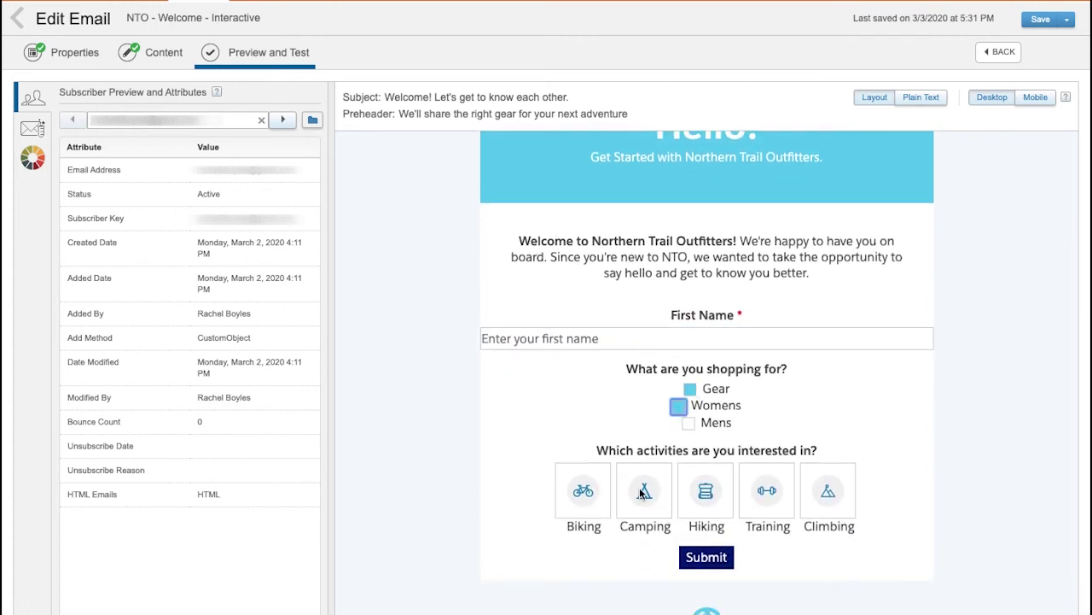
left_click(644, 492)
left_click(699, 493)
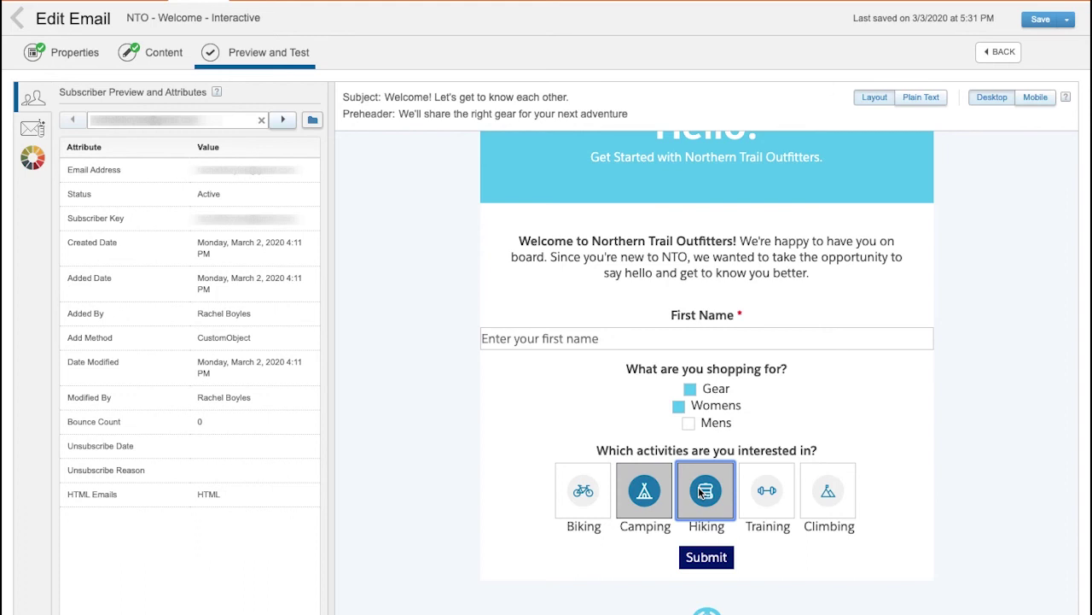
scroll(700, 493, "up", 1)
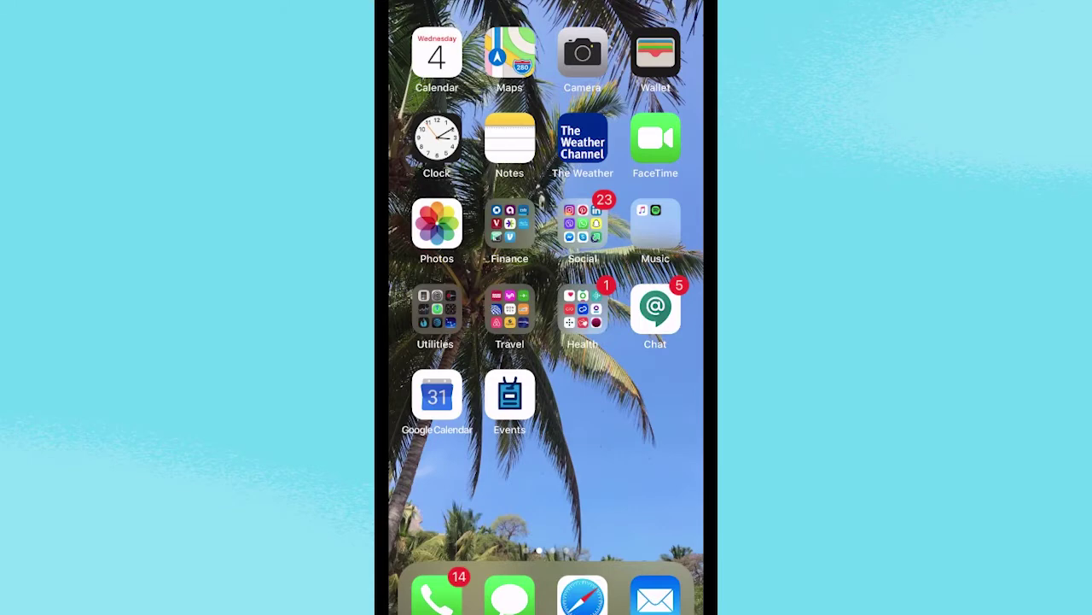
Step: Open the Northern Trail Outfitters welcome email in Mail and enter a first name in the form
left_click(655, 598)
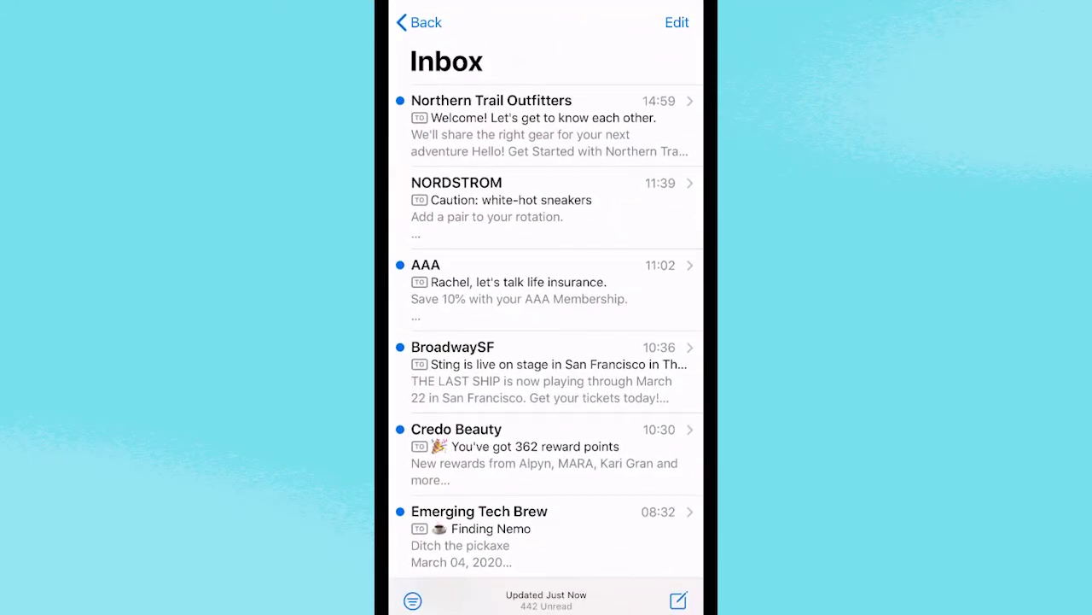
left_click(547, 125)
scroll(547, 342, "down", 4)
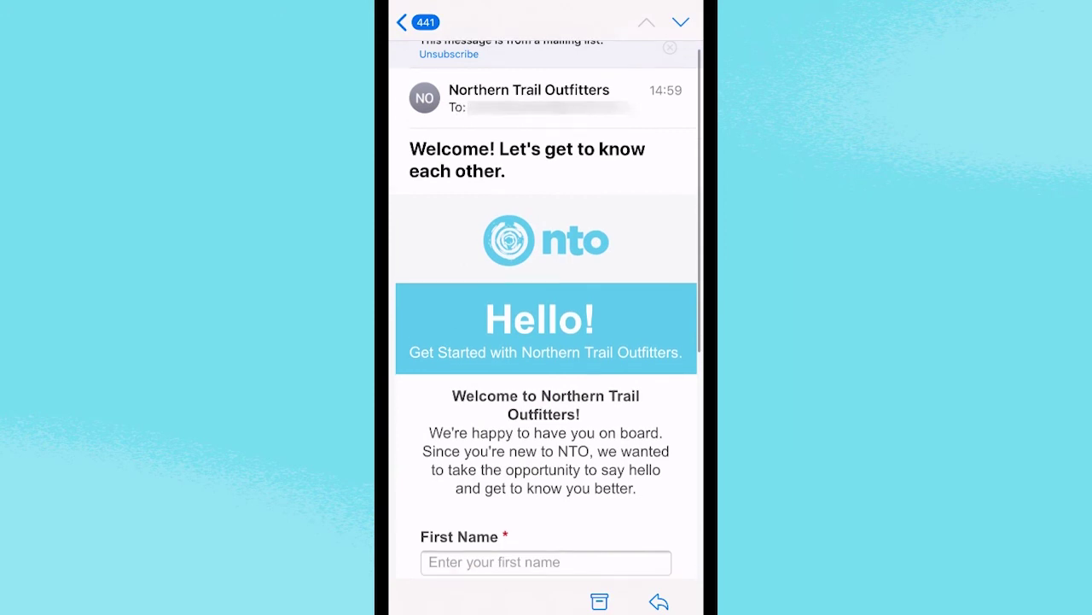
scroll(546, 342, "down", 5)
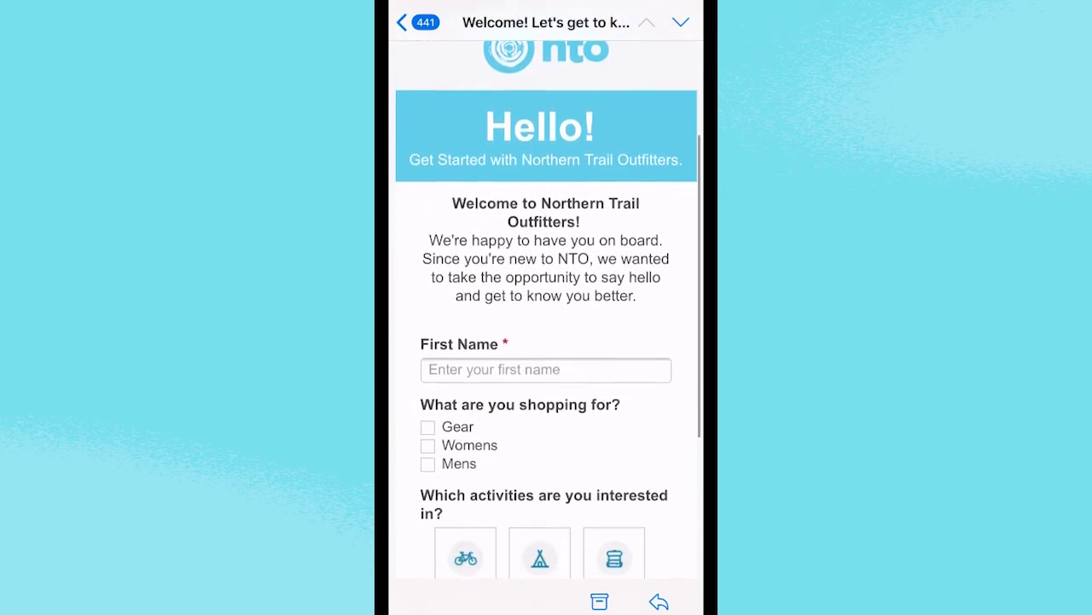
scroll(547, 341, "up", 2)
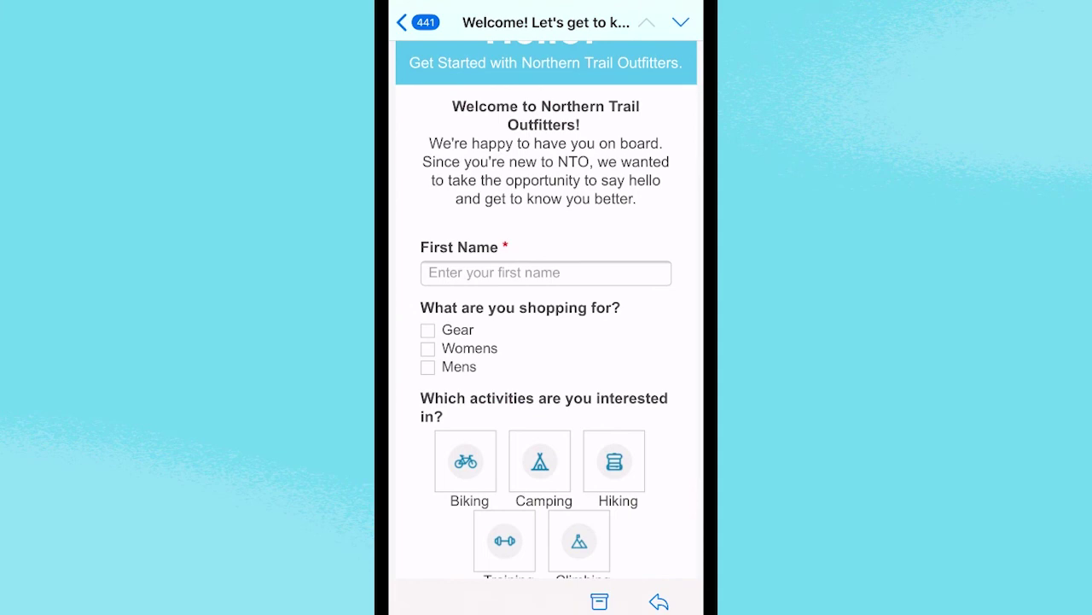
left_click(546, 272)
type("Rach")
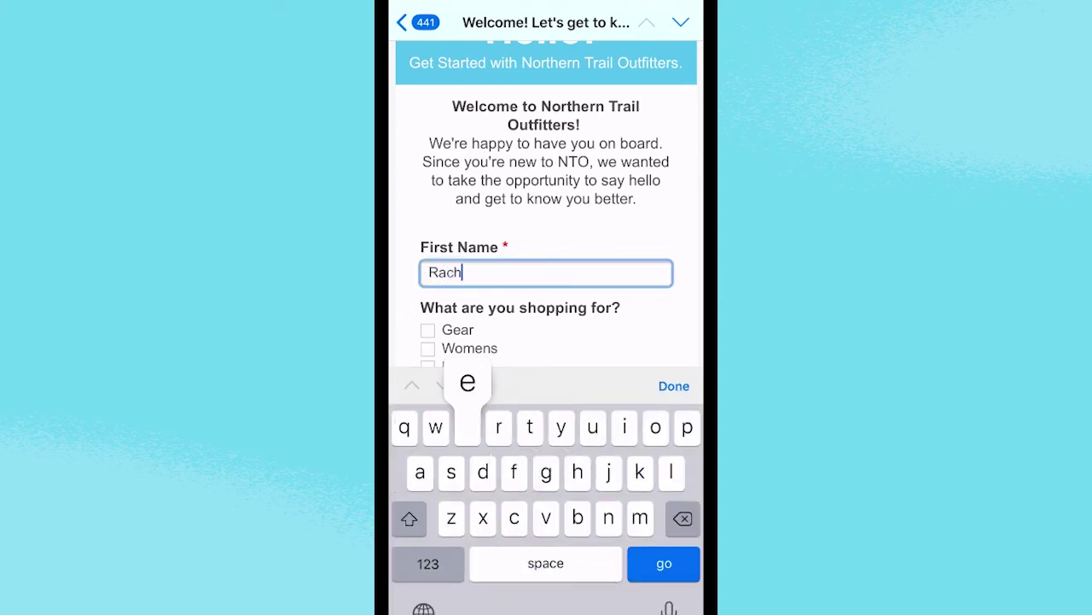
type("el")
left_click(673, 385)
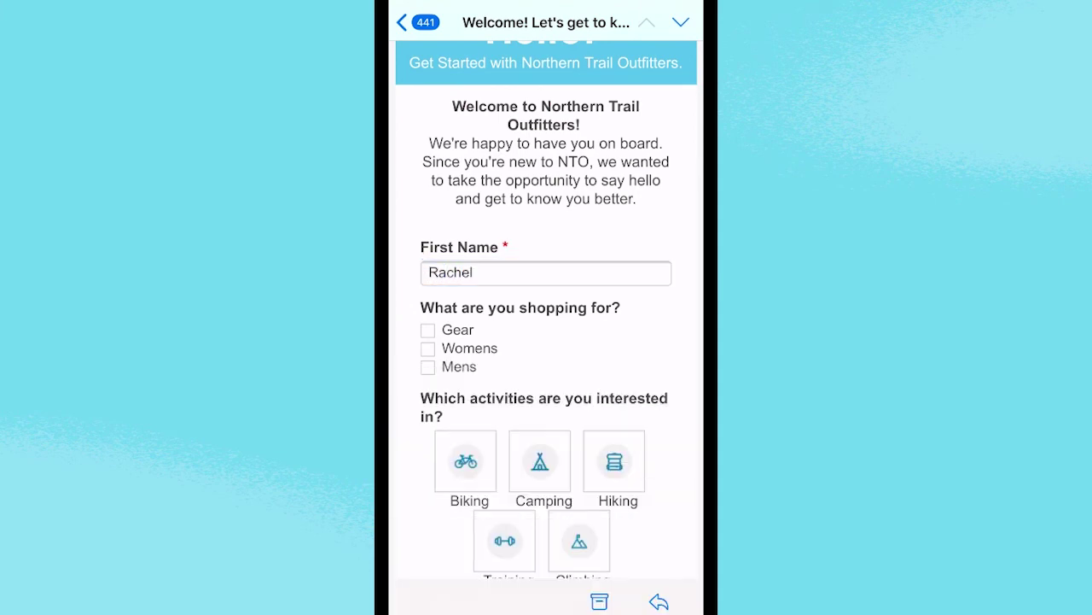
Step: Tick Gear and Womens, choose Biking and Camping, and submit the form
left_click(427, 331)
left_click(427, 348)
scroll(546, 307, "down", 2)
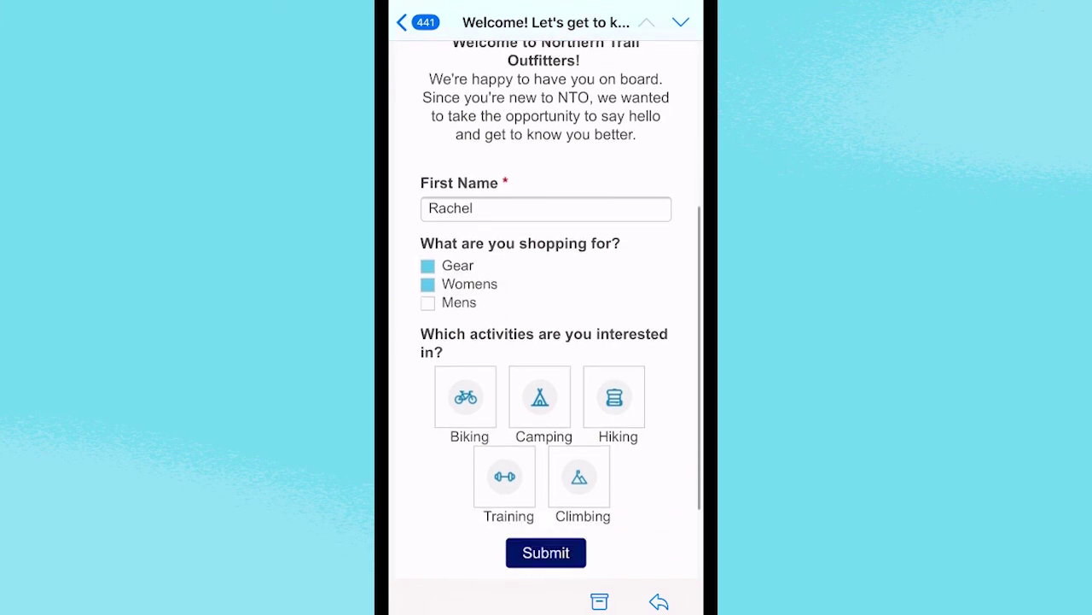
left_click(465, 392)
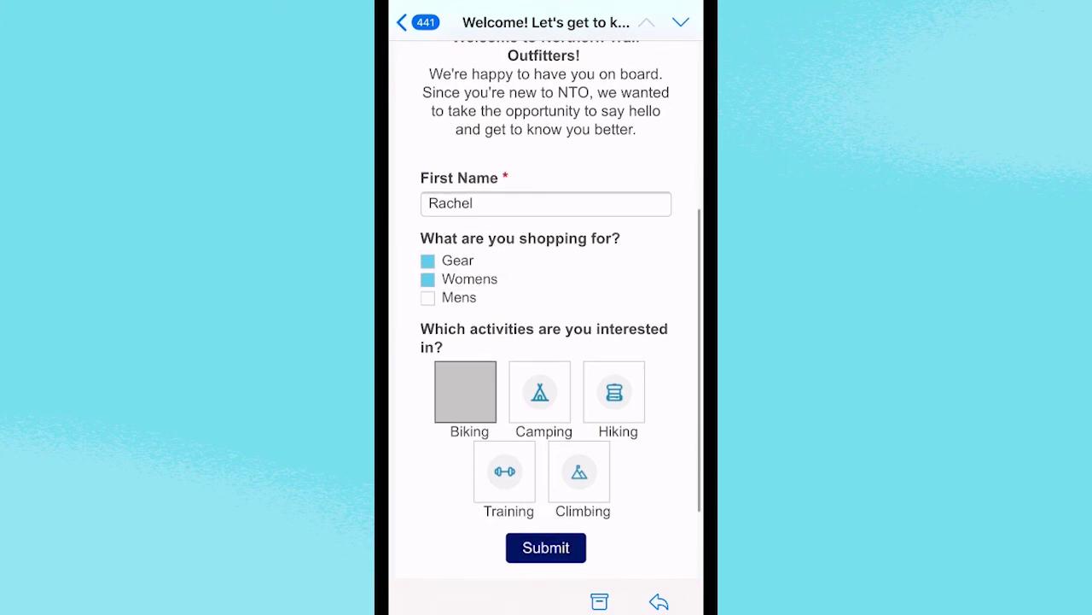
left_click(540, 391)
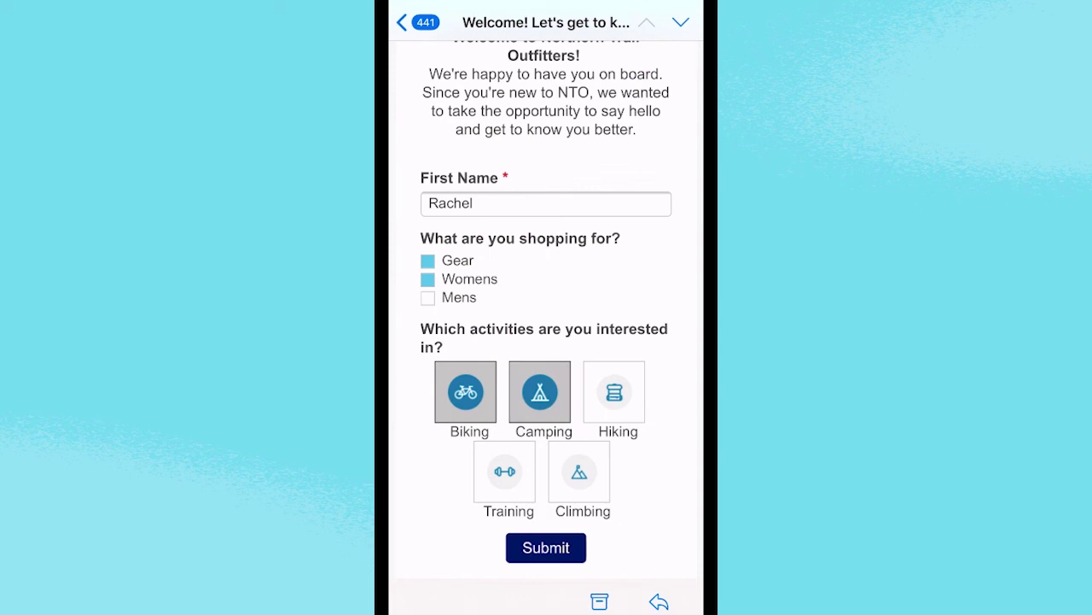
left_click(547, 547)
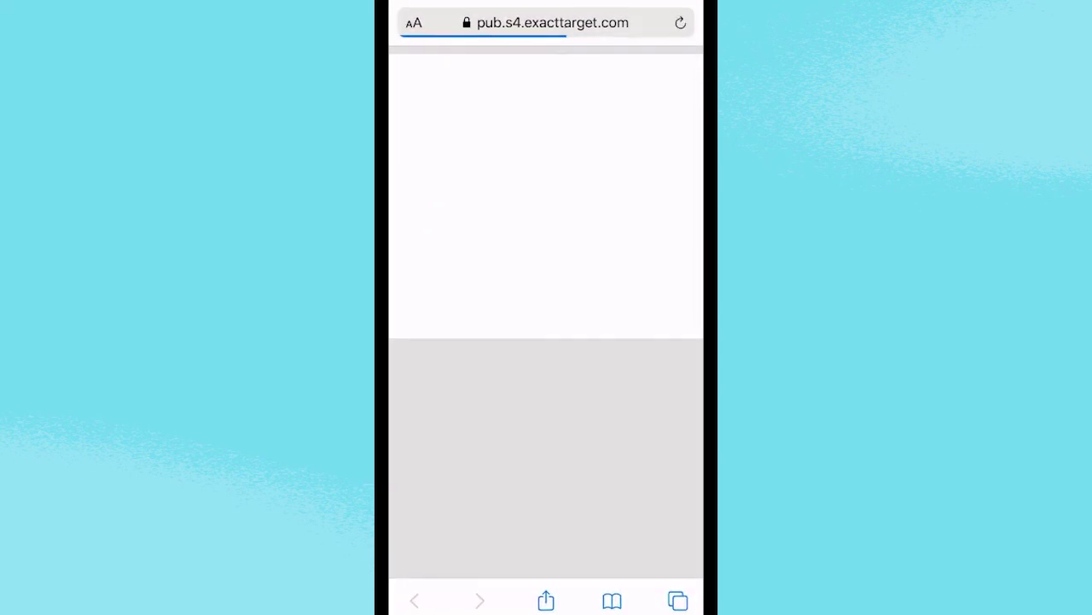